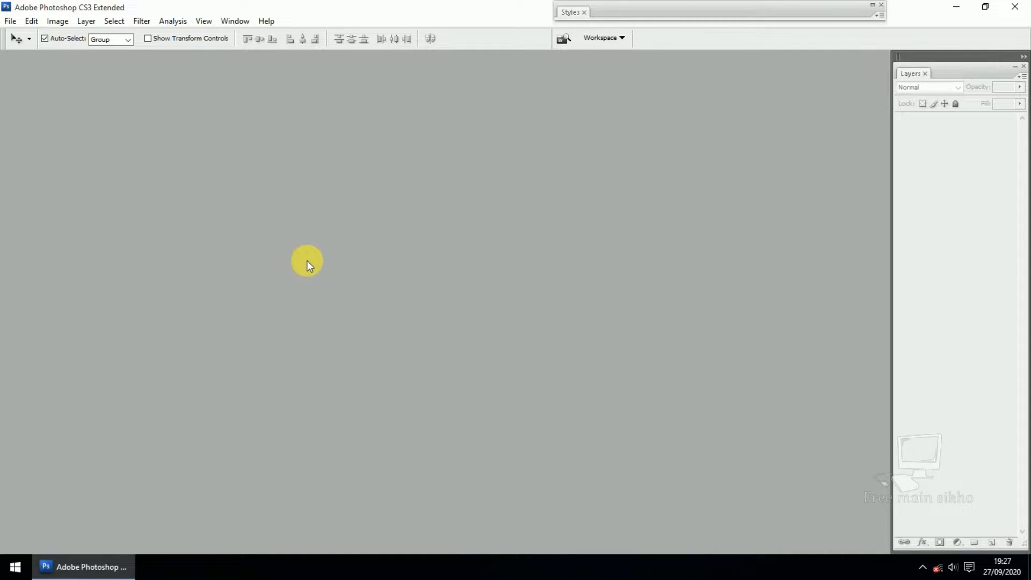
- Create a new RGB document 18 inches wide and 12 inches high at 200 pixels/cm with a white background
key("ctrl")
key("ctrl+n")
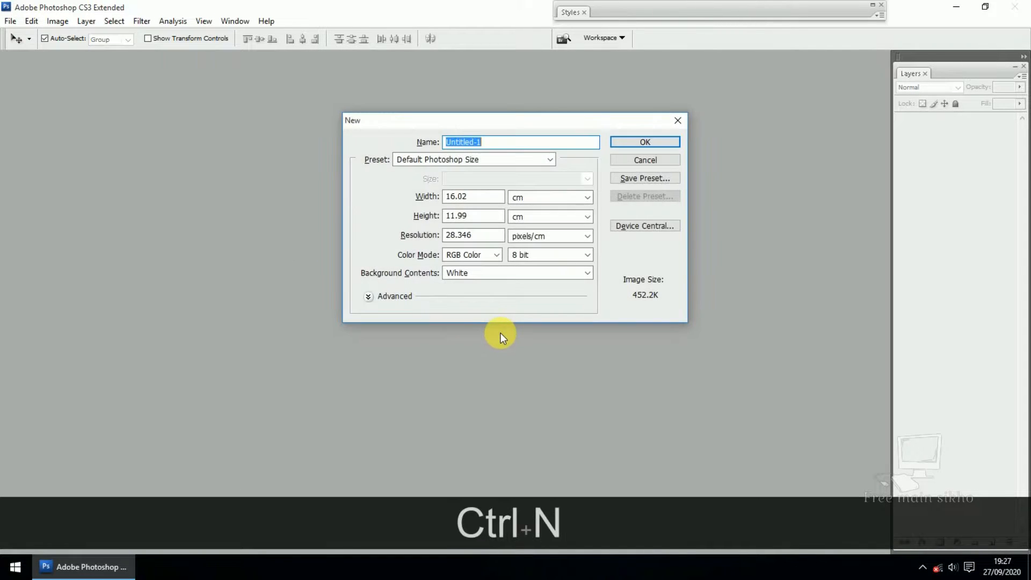
left_click(529, 199)
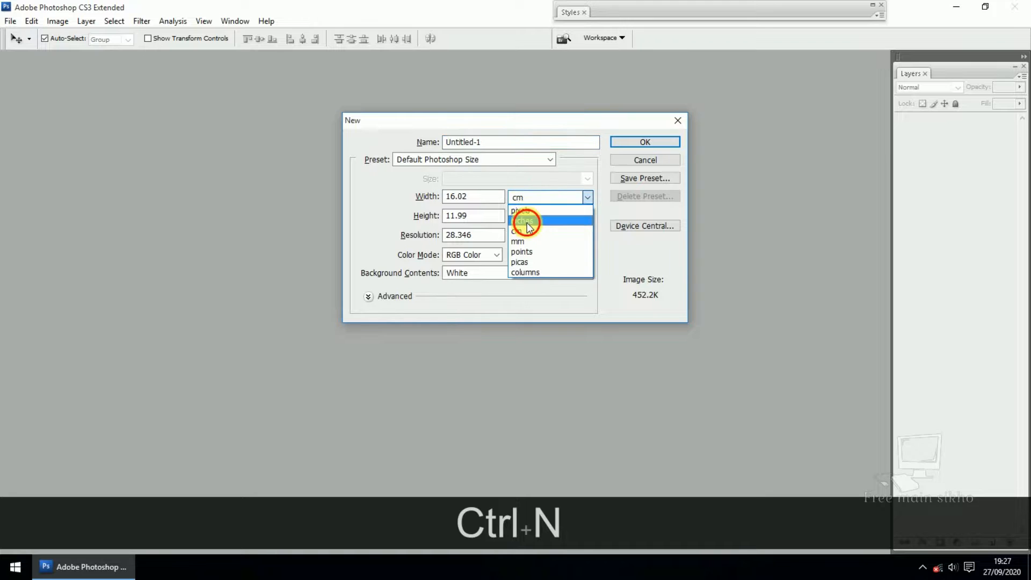
left_click(525, 220)
double_click(478, 236)
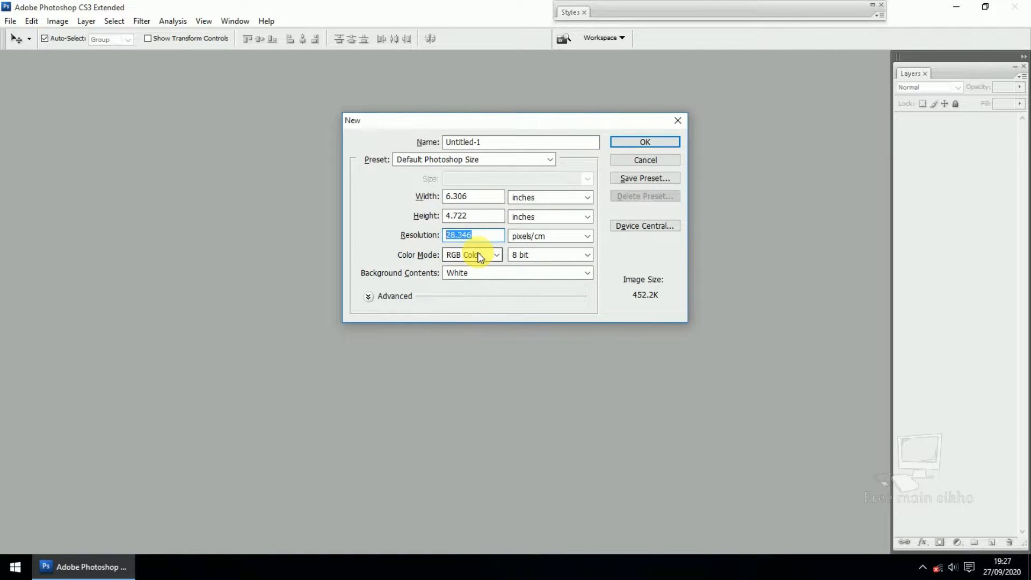
type("12")
double_click(447, 237)
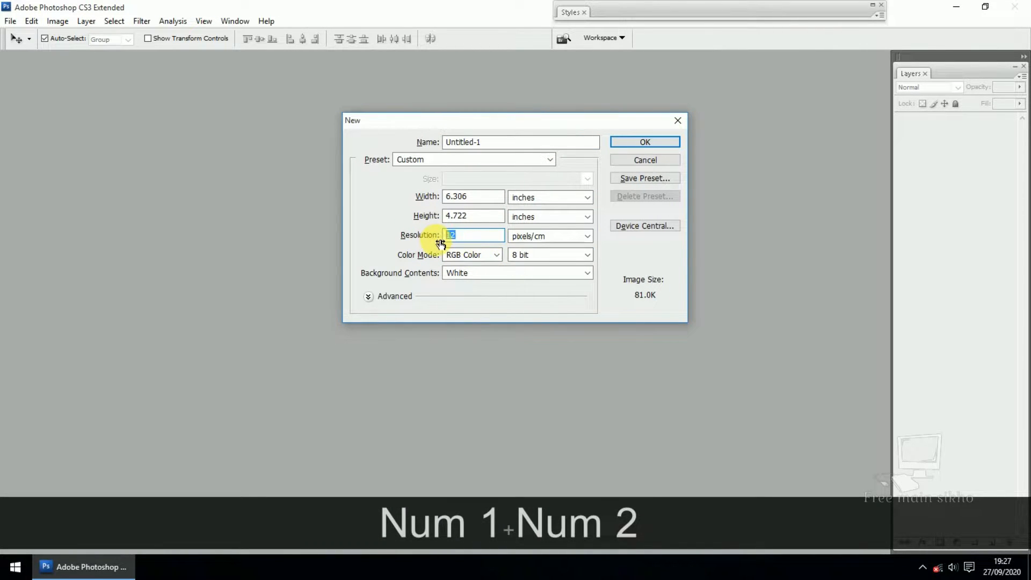
type("200")
double_click(479, 217)
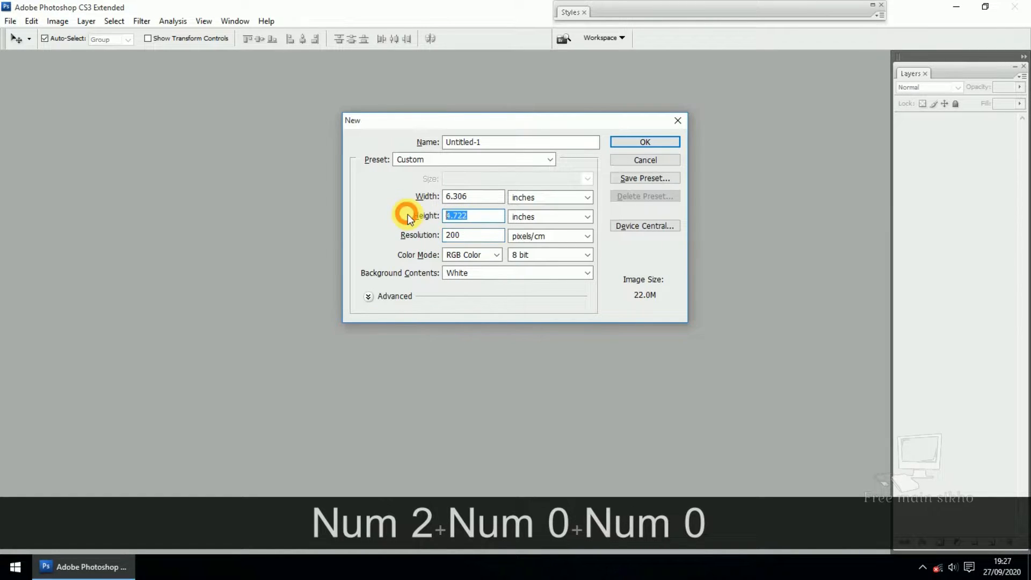
type("12")
double_click(478, 198)
type("18")
key("Return")
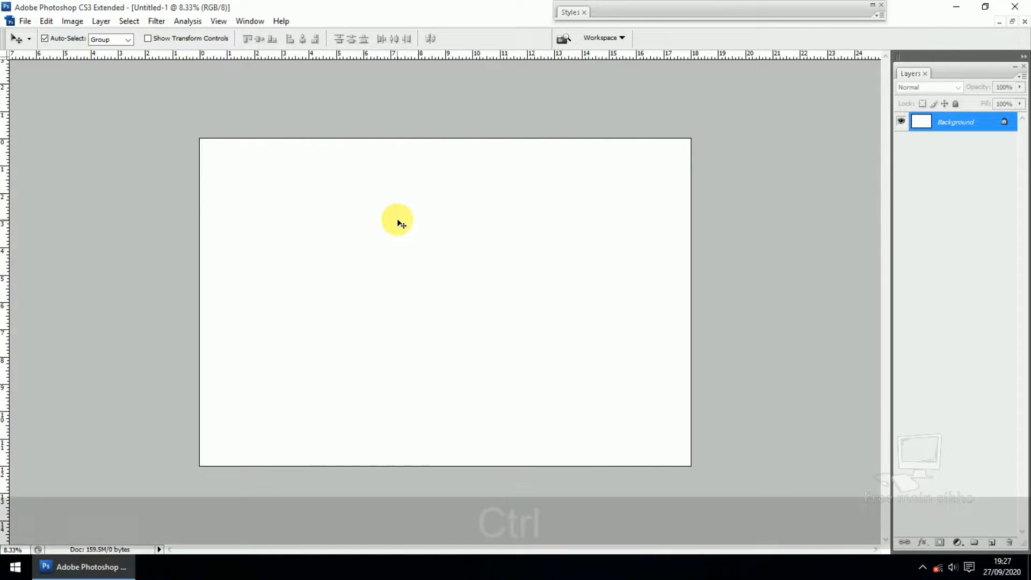
key("ctrl+KP_0")
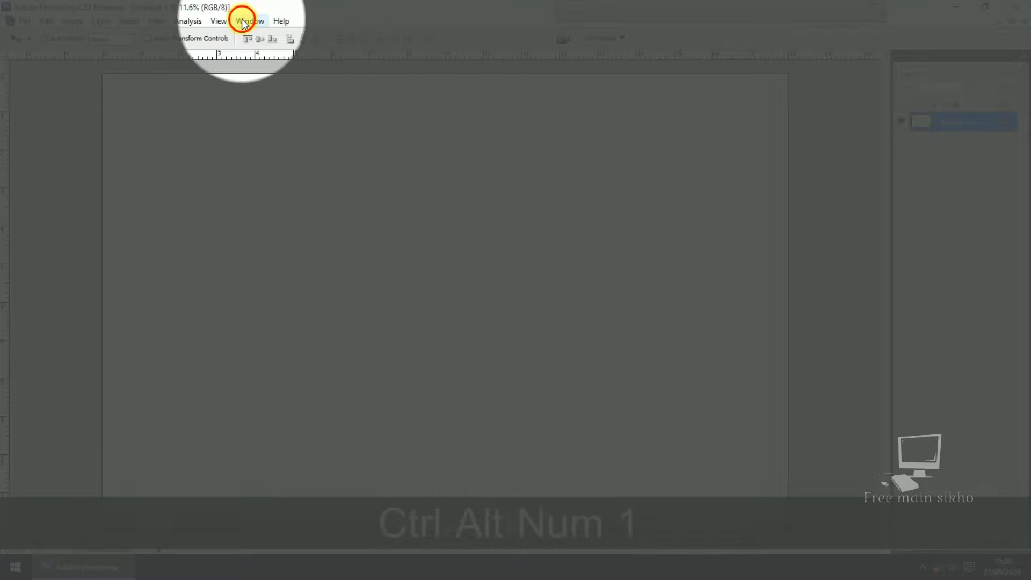
left_click(242, 21)
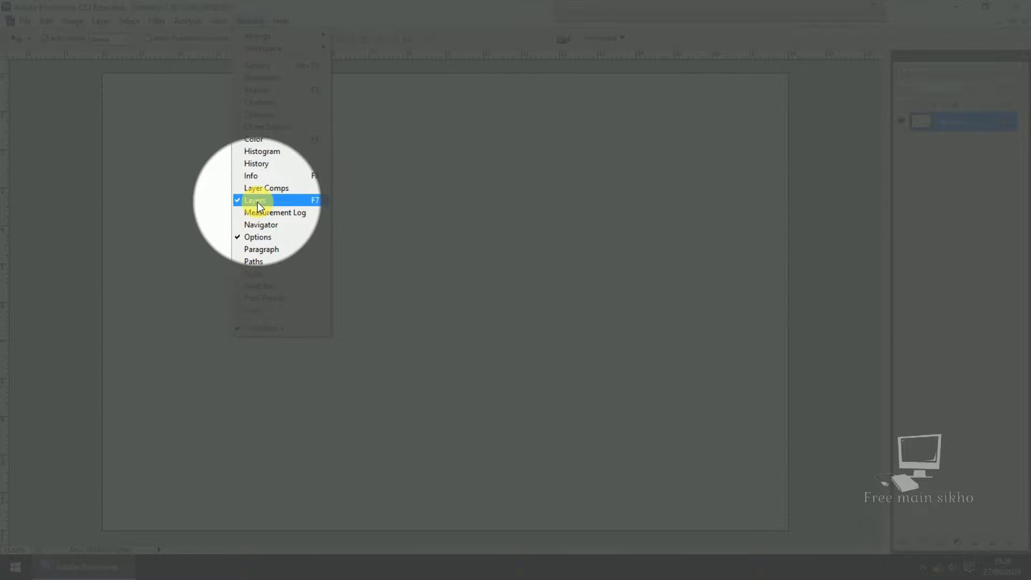
key("ctrl+alt+KP_1")
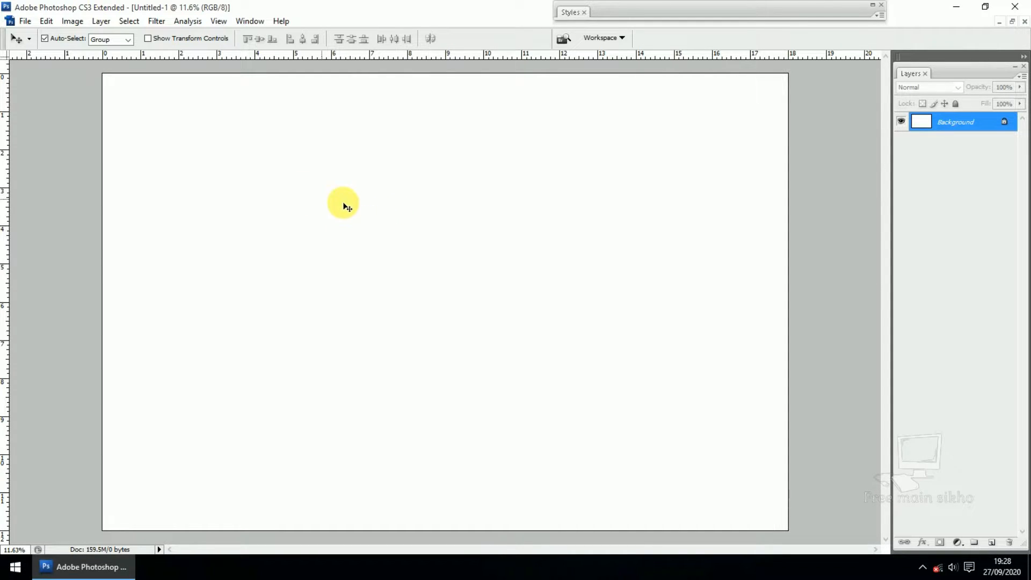
- Copy a rectangular area about 5.7 by 3.6 inches near the canvas's upper-left corner onto a new layer
key("m")
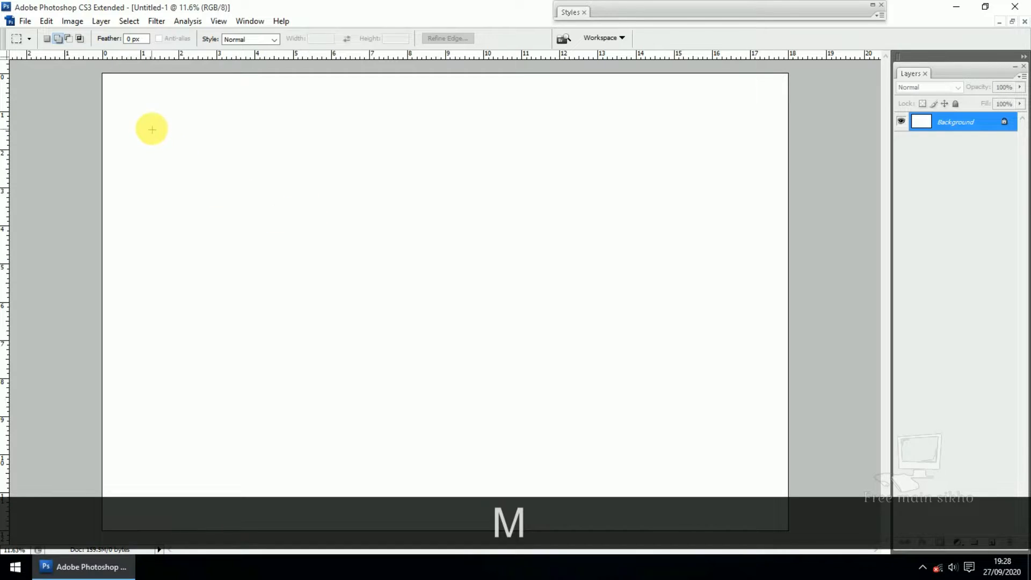
left_click_drag(151, 122, 368, 260)
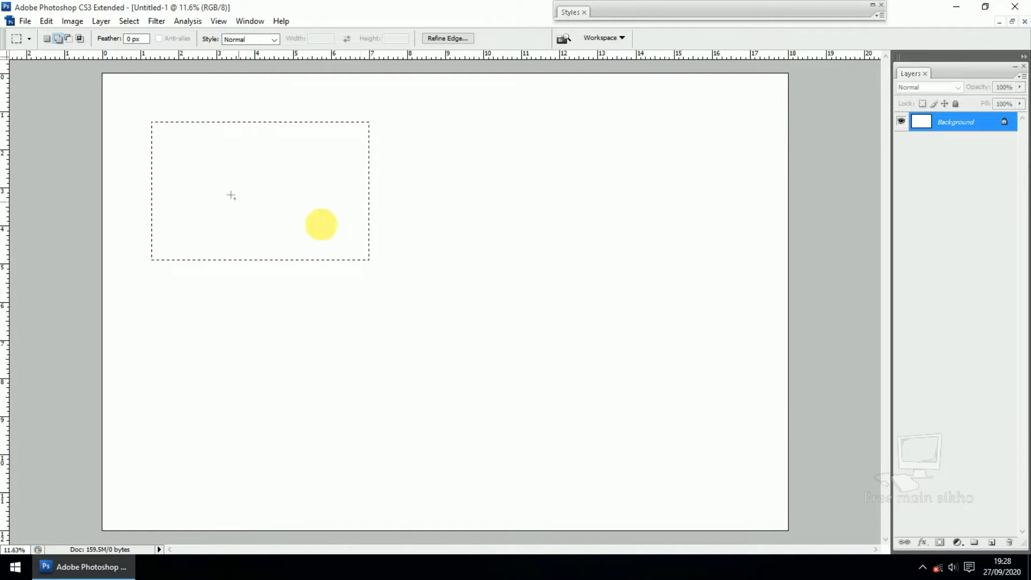
key("v")
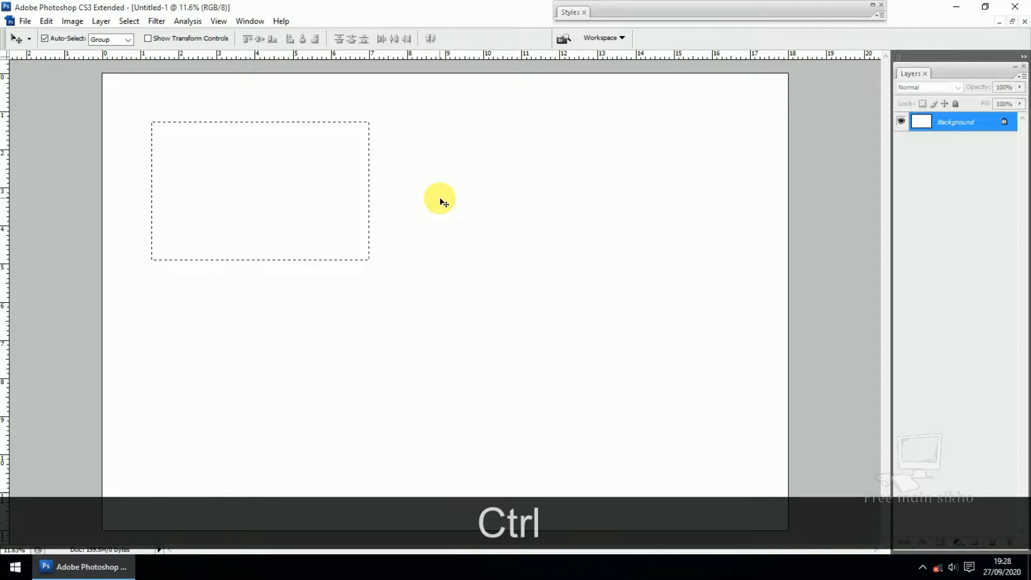
key("ctrl+j")
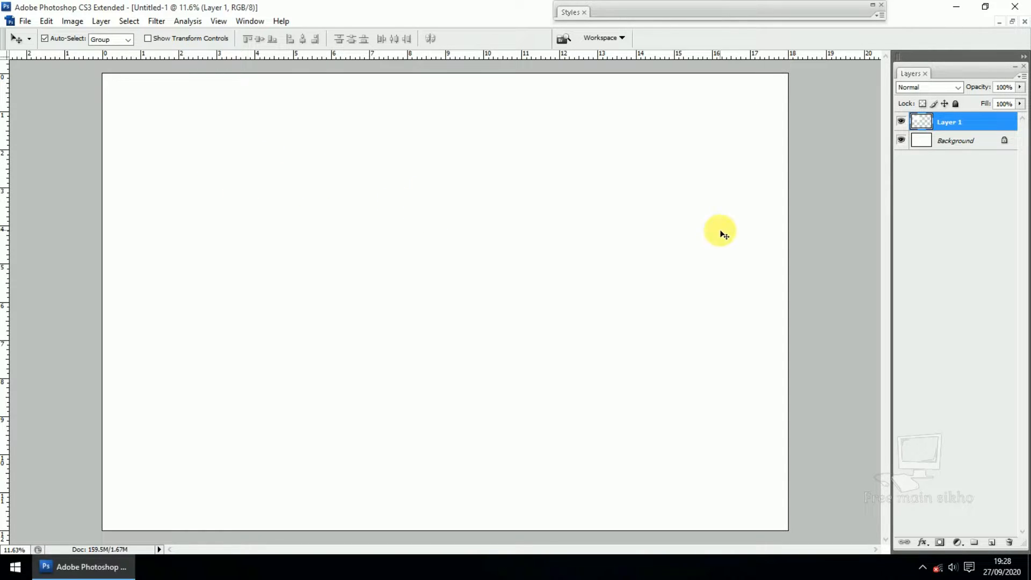
left_click(902, 140)
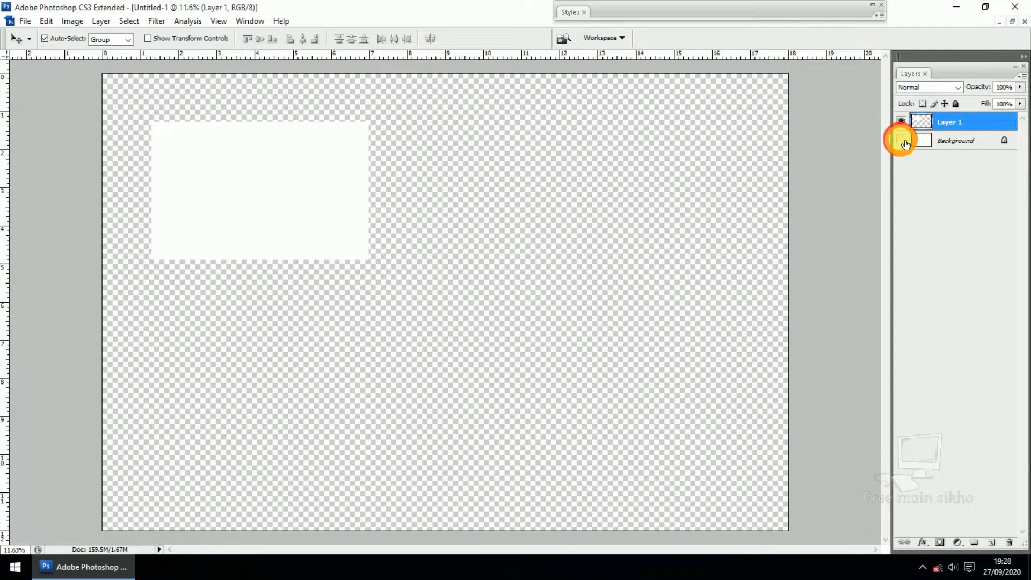
left_click(901, 141)
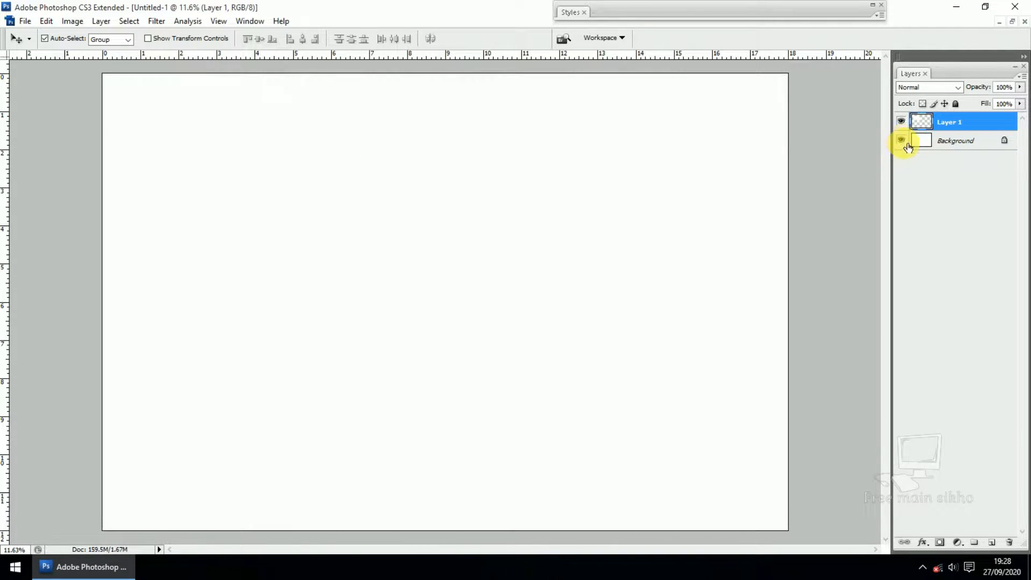
- Turn the Background layer black with Hue/Saturation by setting Lightness to -100
left_click(934, 143)
right_click(554, 210)
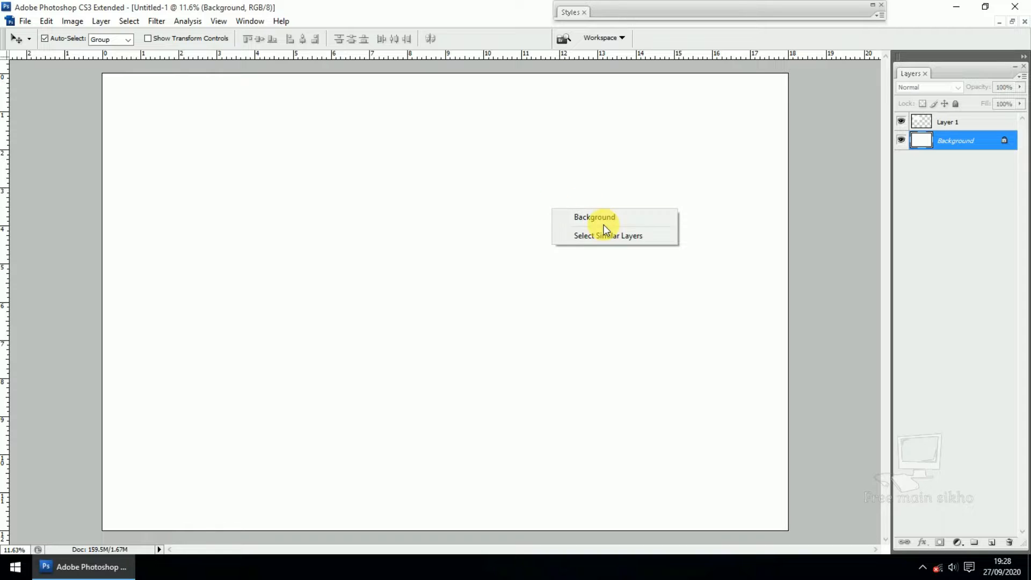
left_click(608, 218)
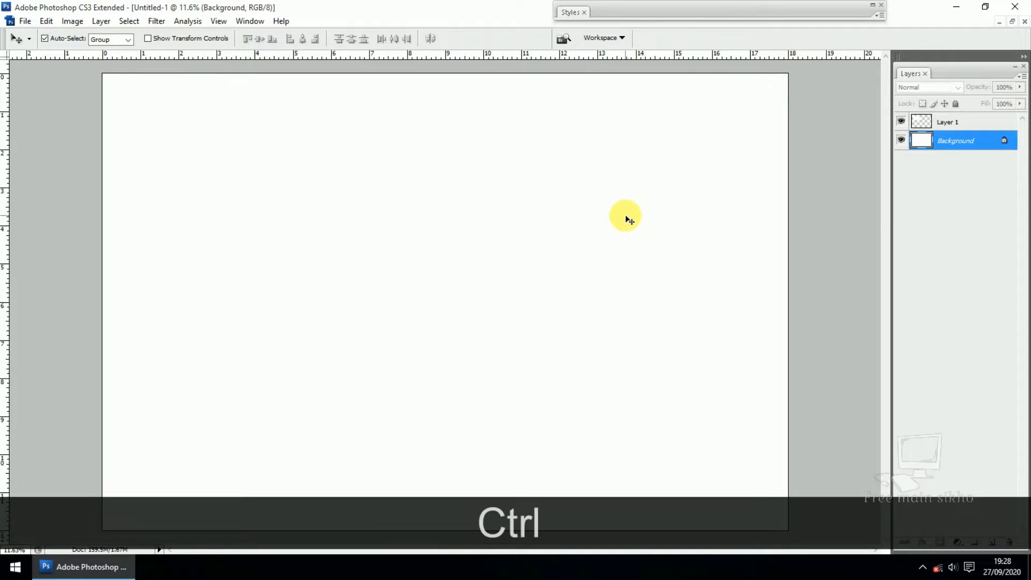
key("ctrl+u")
left_click_drag(522, 233, 340, 230)
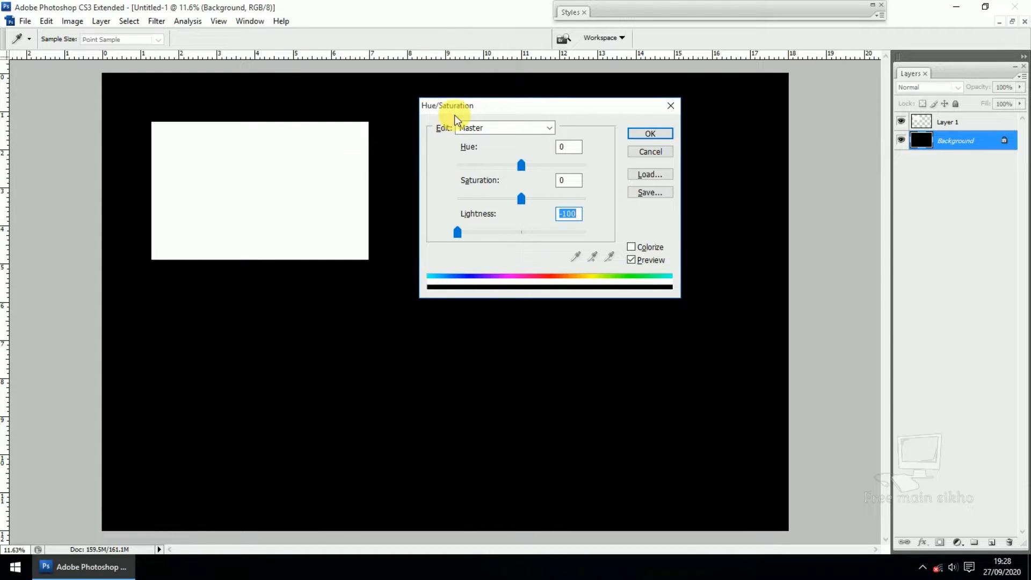
left_click_drag(494, 110, 538, 114)
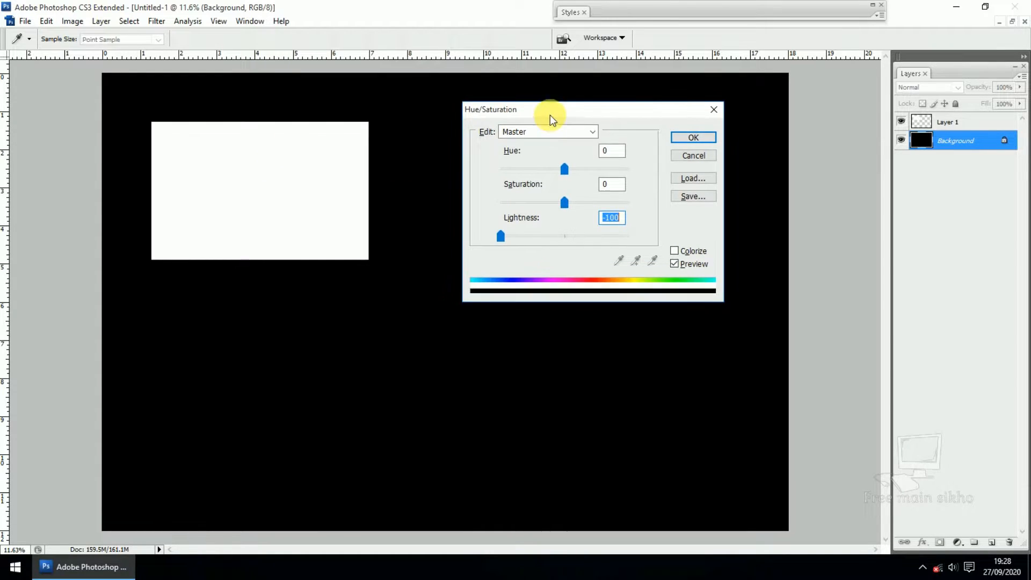
left_click(693, 137)
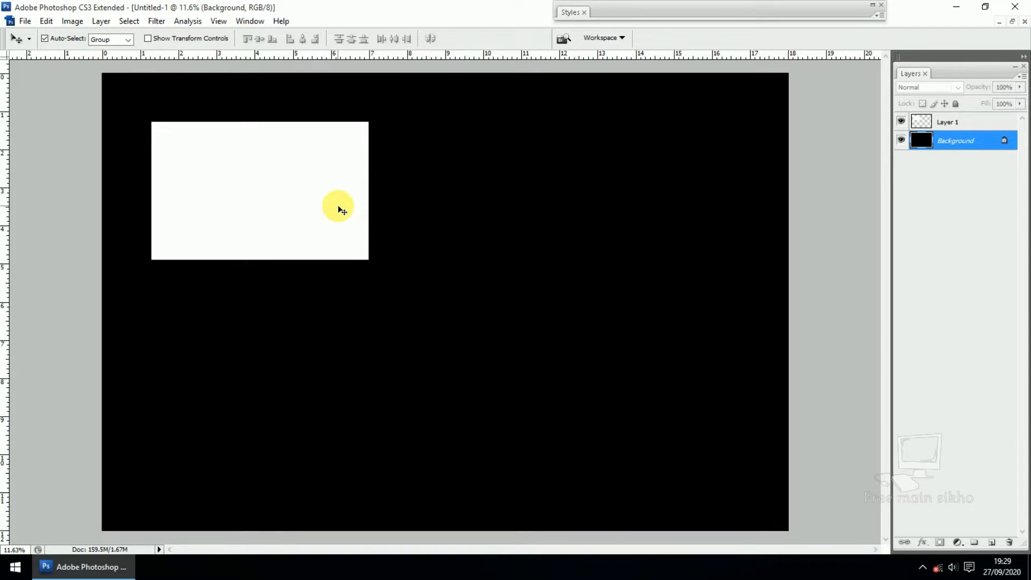
- Duplicate the white rectangle on Layer 1 and place the copy directly to its right with a narrow gap
right_click(270, 185)
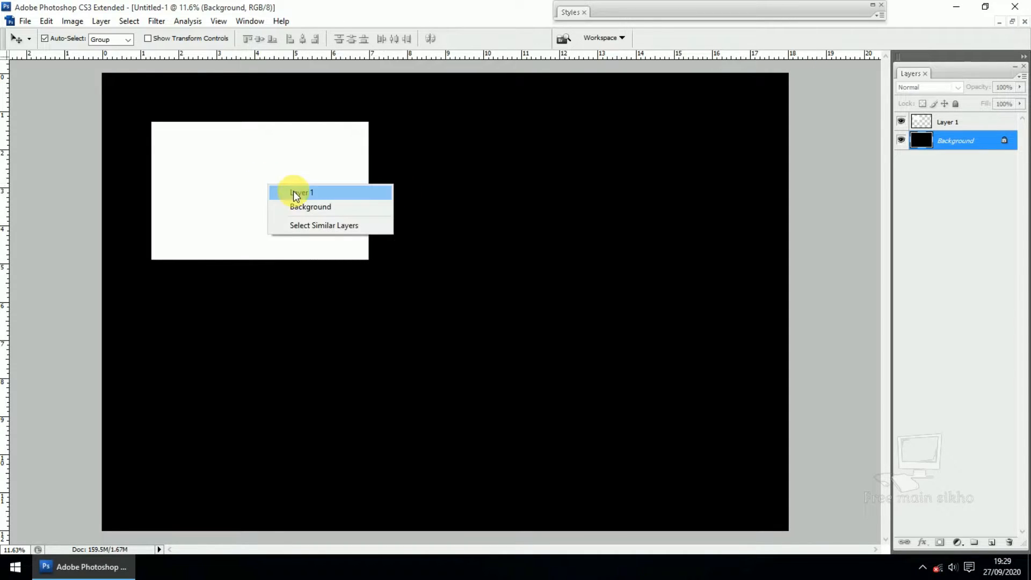
left_click(295, 195)
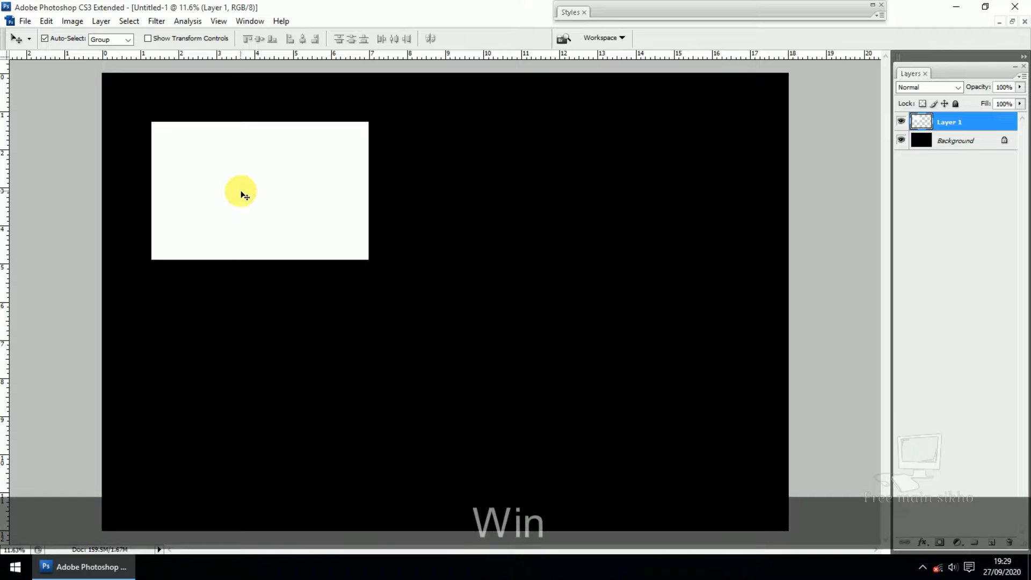
right_click(256, 181)
left_click(292, 189)
left_click_drag(290, 189, 465, 187)
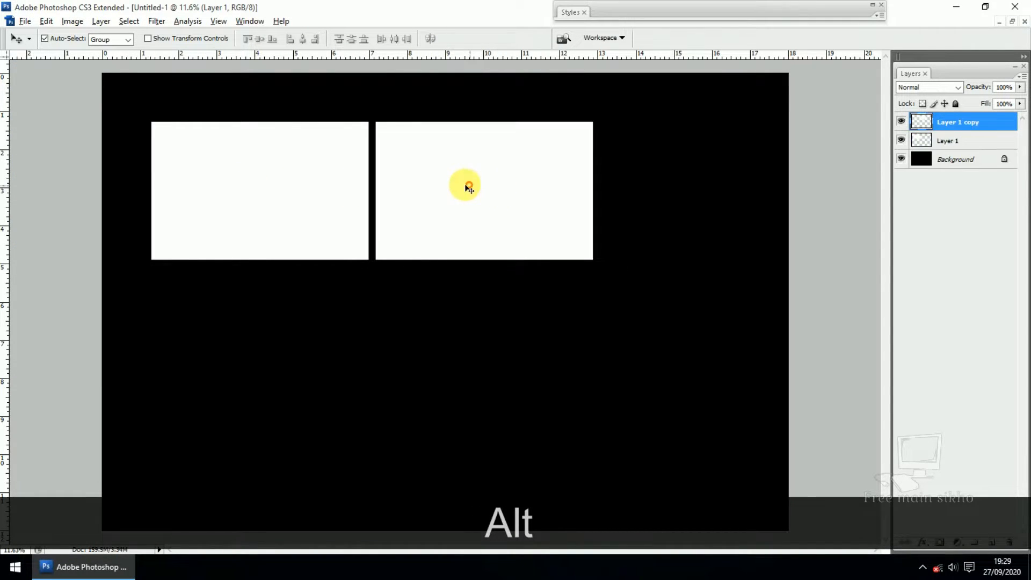
key("Right")
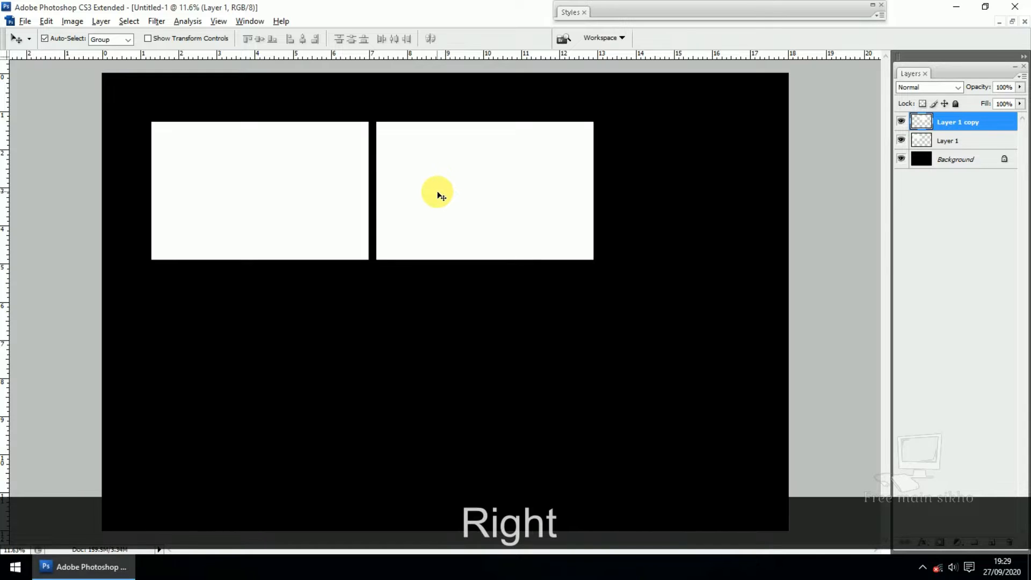
- Duplicate the second white rectangle and place the copy to its right with a narrow gap, completing a row of three
right_click(449, 178)
left_click(473, 192)
key("alt")
left_click_drag(432, 194, 678, 194)
key("Left")
key("Left")
- Scale all three white rectangles together proportionally to about 89.9% so the row fits within the canvas
left_click_drag(639, 280, 297, 191)
key("ctrl+t")
key("space")
left_click_drag(651, 214, 708, 218)
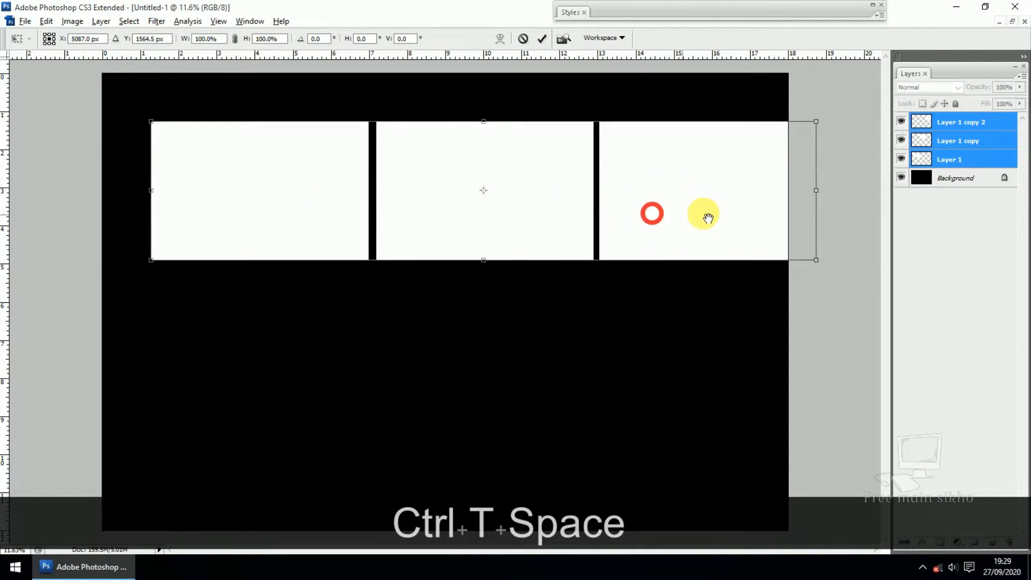
left_click_drag(815, 123, 749, 137)
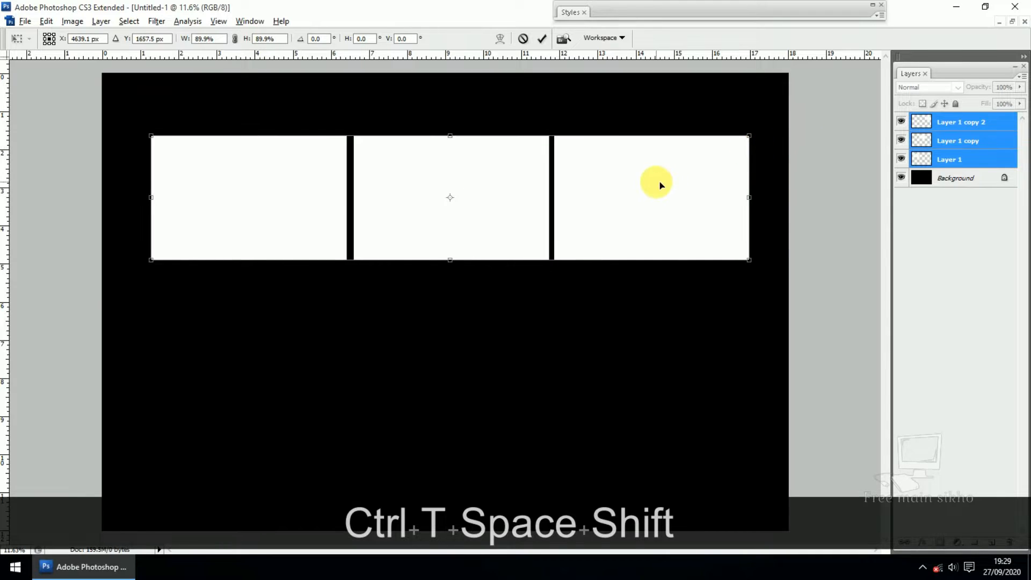
left_click(494, 196)
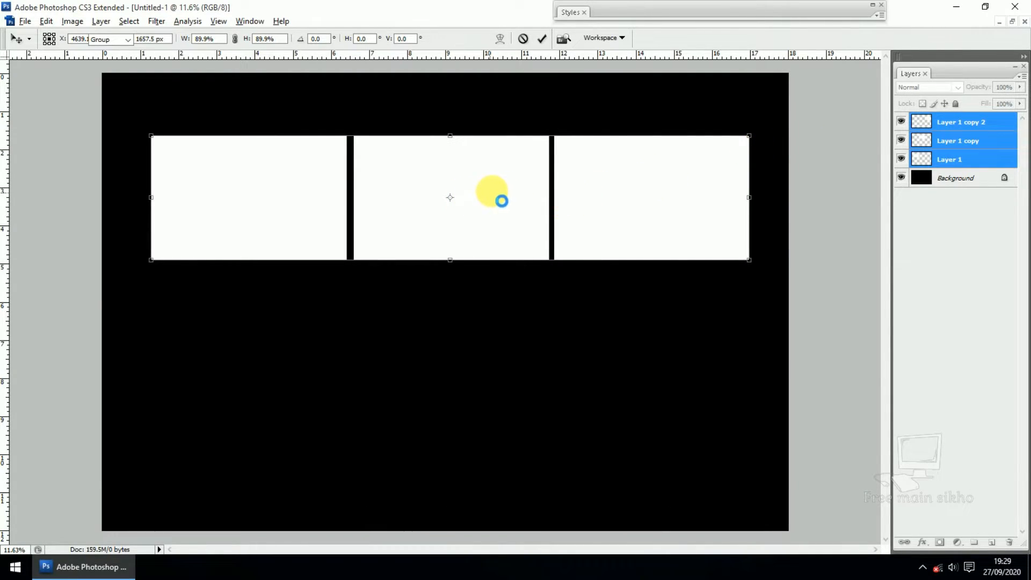
double_click(498, 197)
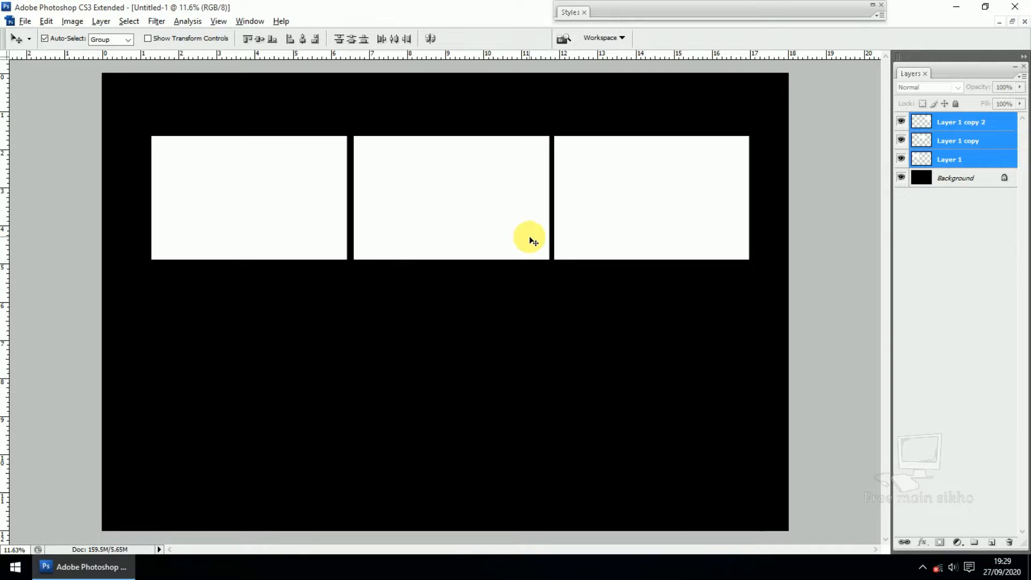
- Nudge the rightmost white rectangle slightly to the right to even out the gaps between the three rectangles
right_click(460, 197)
left_click(482, 205)
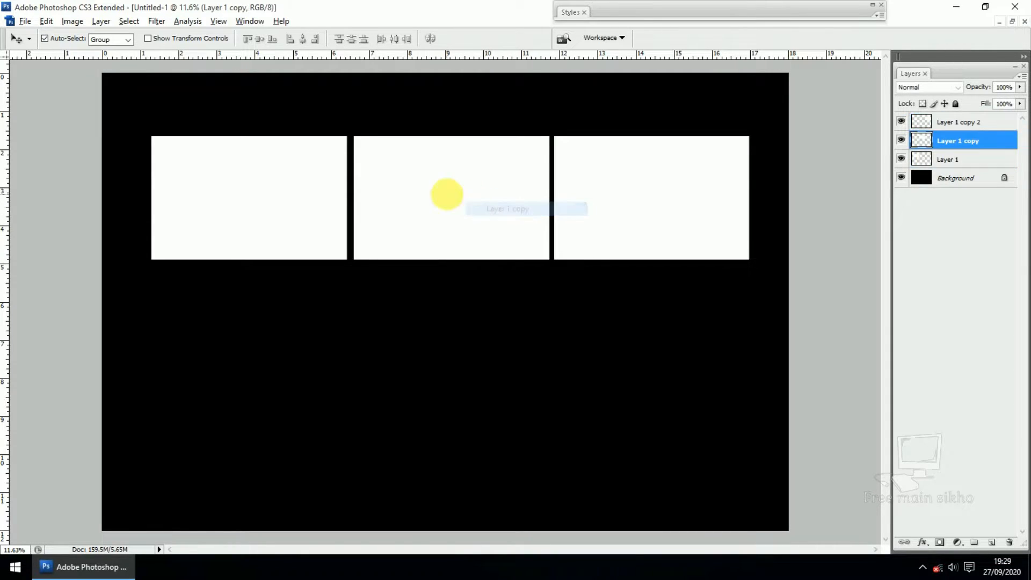
right_click(468, 194)
left_click(470, 194)
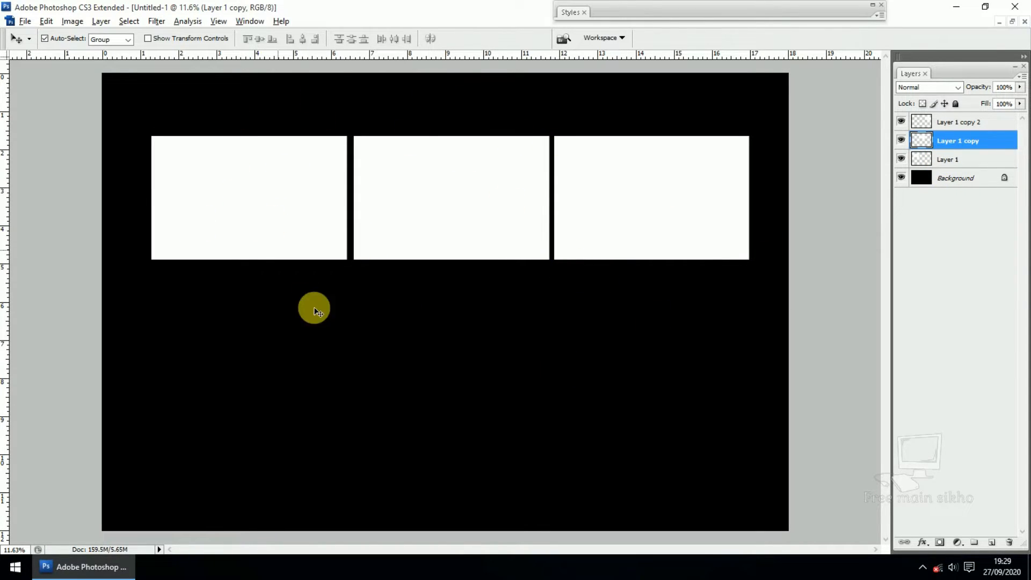
right_click(664, 189)
left_click(706, 201)
key("Right")
key("Right")
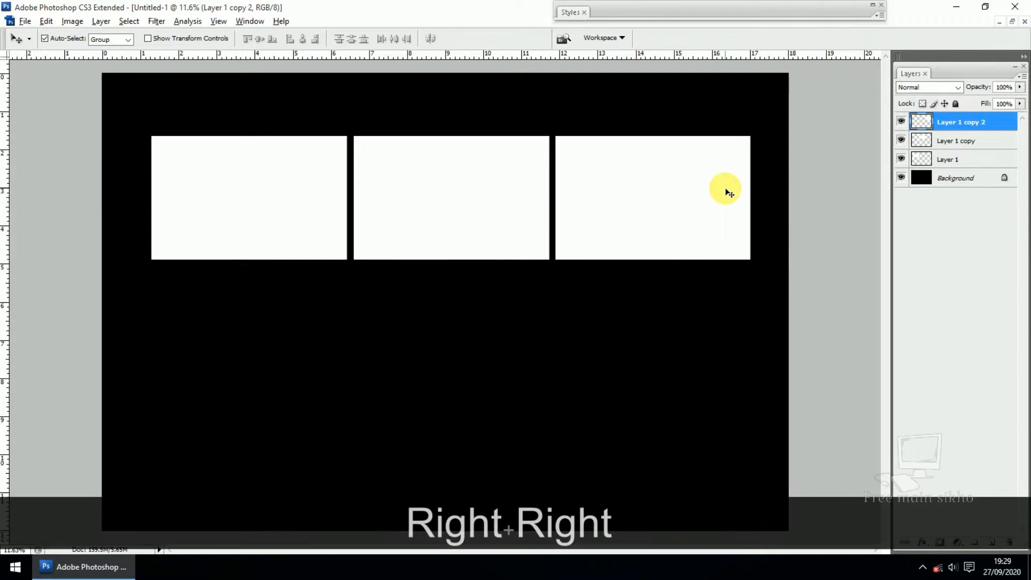
right_click(667, 193)
left_click(698, 203)
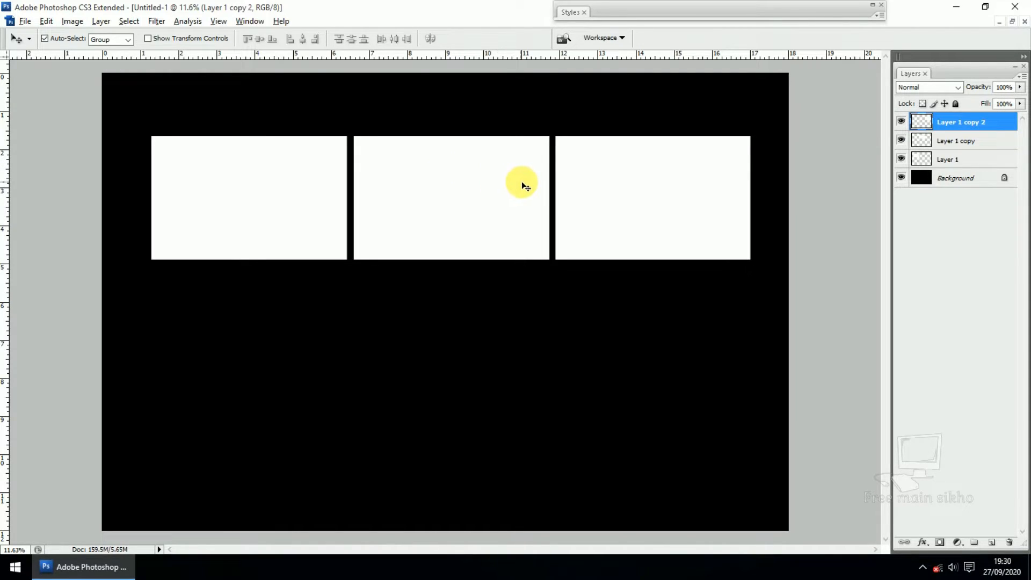
- Select the layers of all three white rectangles together by adding Layer 1, Layer 1 copy and Layer 1 copy 2 from the canvas
right_click(298, 156)
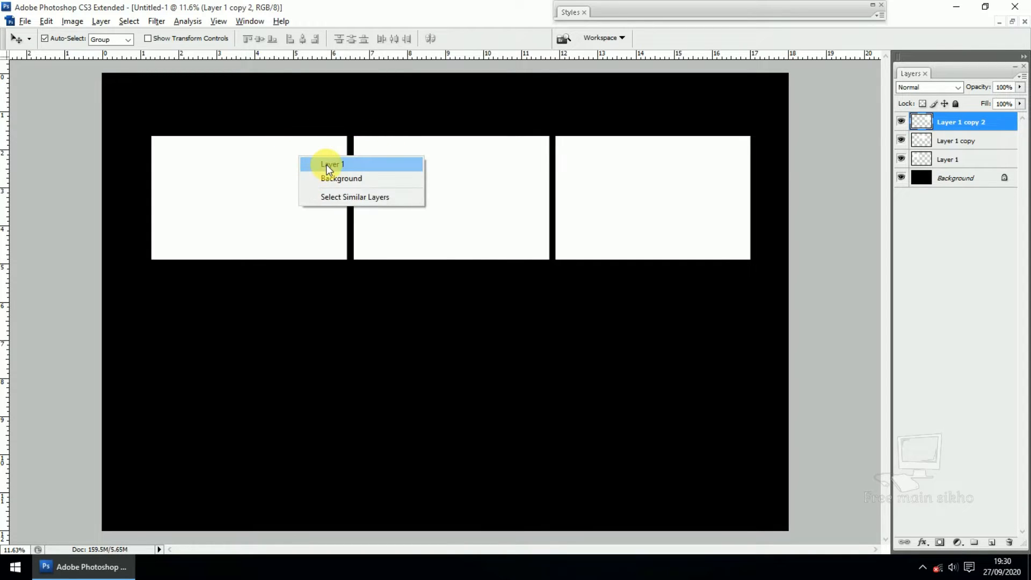
left_click(328, 166)
right_click(421, 175)
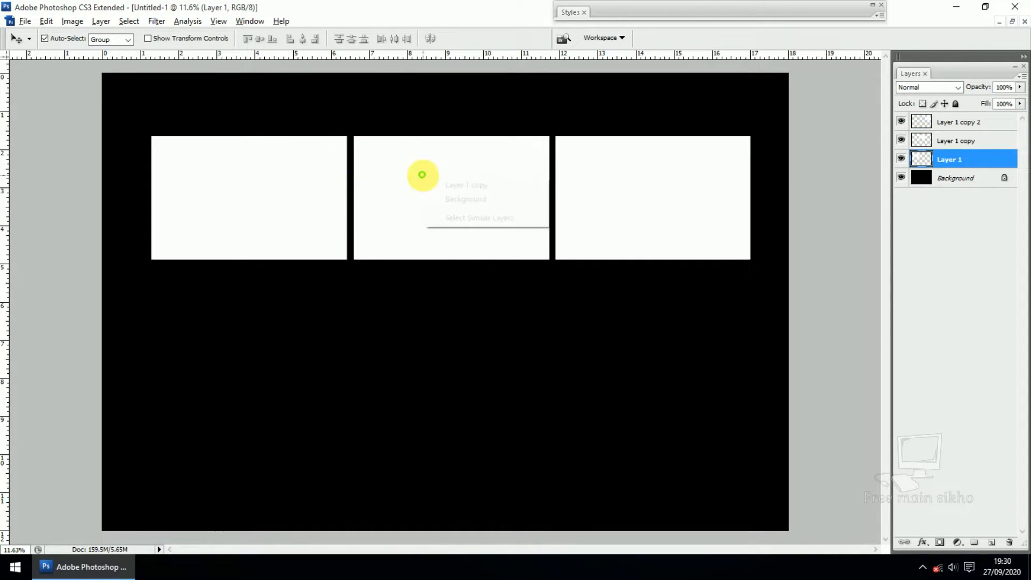
left_click(426, 181)
right_click(299, 161)
left_click(322, 165, "shift")
right_click(460, 172)
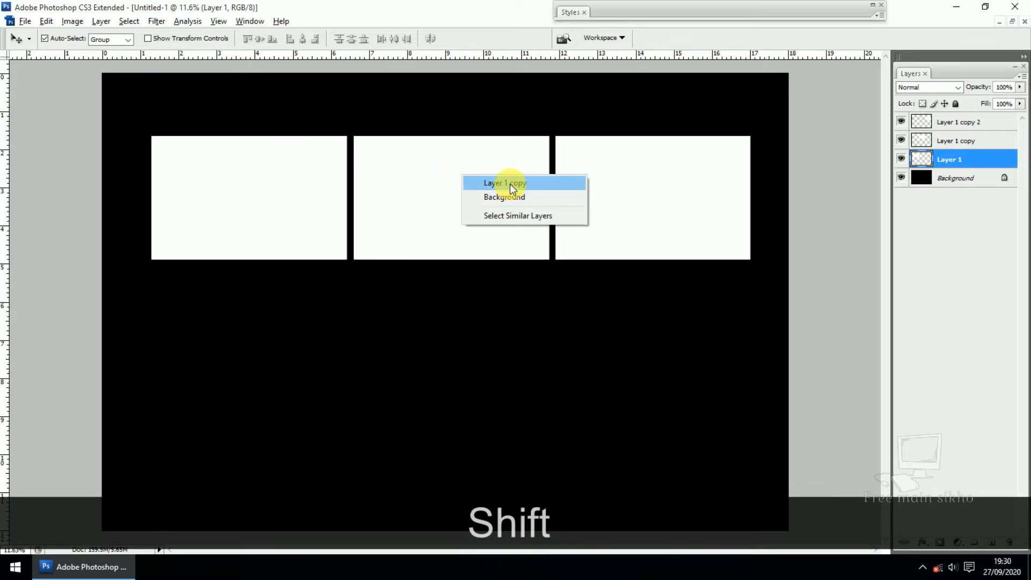
left_click(499, 184, "shift")
right_click(612, 184)
left_click(645, 195, "shift")
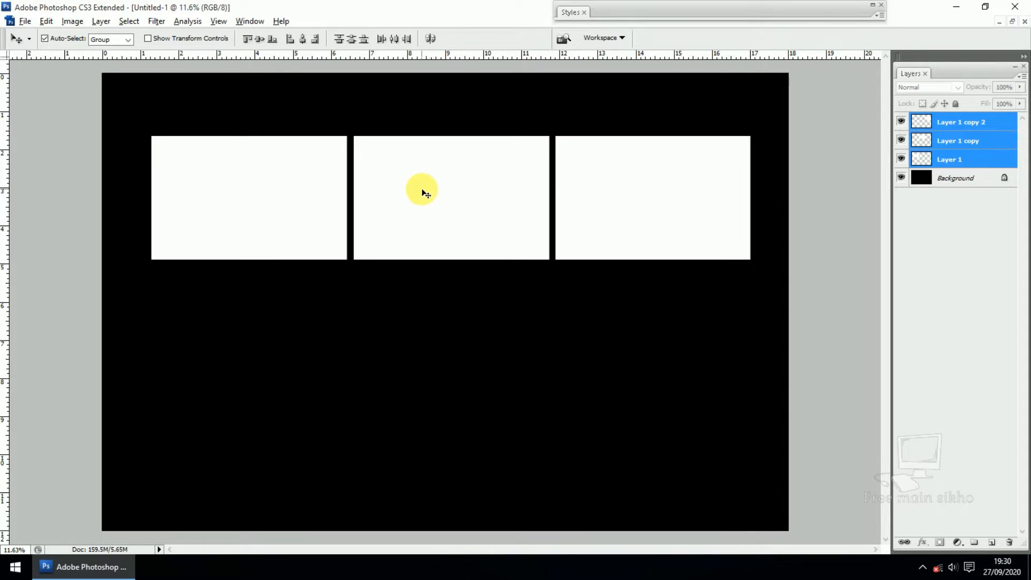
- Select all three white rectangles at once with a selection box on the canvas and create a new layer group
right_click(460, 182)
left_click(500, 192)
right_click(316, 181)
left_click(343, 191)
left_click_drag(613, 294, 267, 212)
left_click_drag(639, 312, 276, 214)
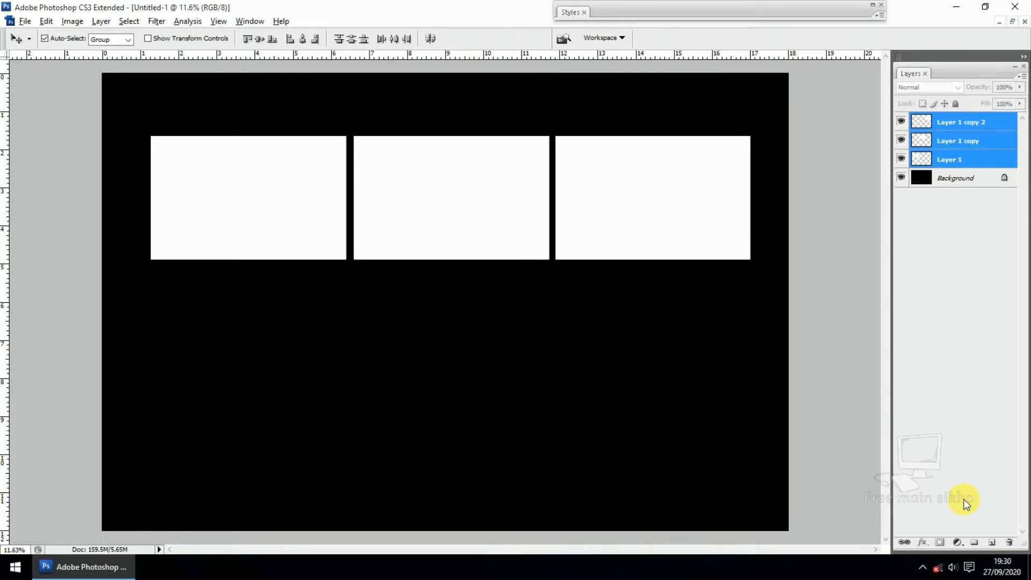
key("ctrl+KP_1")
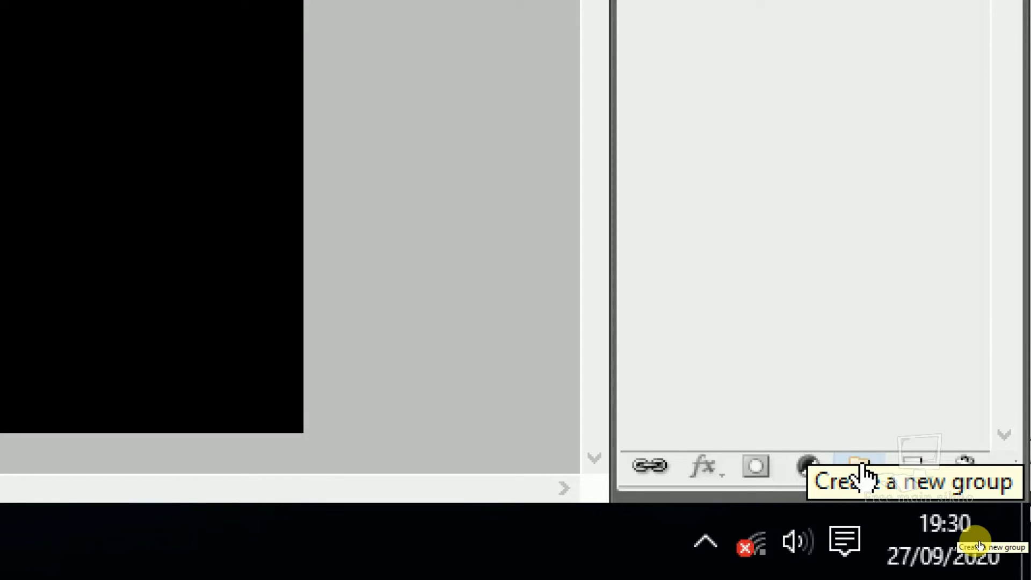
left_click(862, 466)
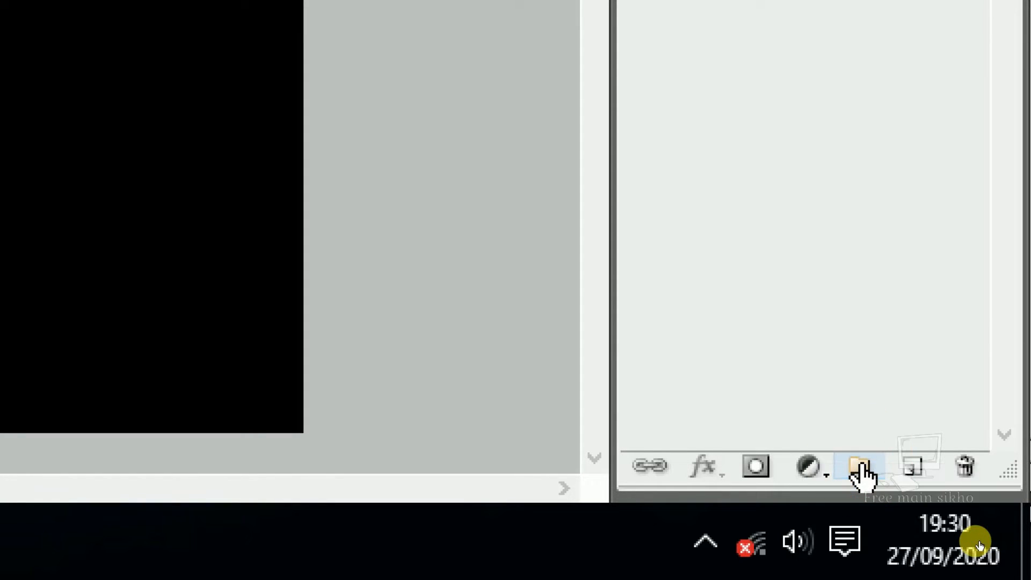
key("ctrl+KP_1")
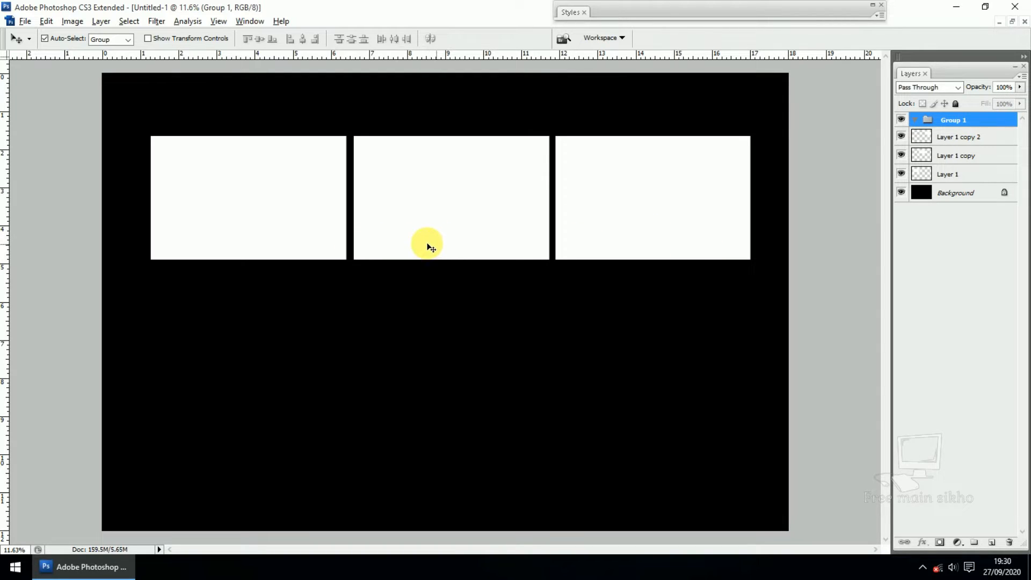
- Check which layers lie under the leftmost white rectangle and pick Layer 1
right_click(280, 198)
left_click(299, 204)
right_click(275, 176)
left_click(304, 200)
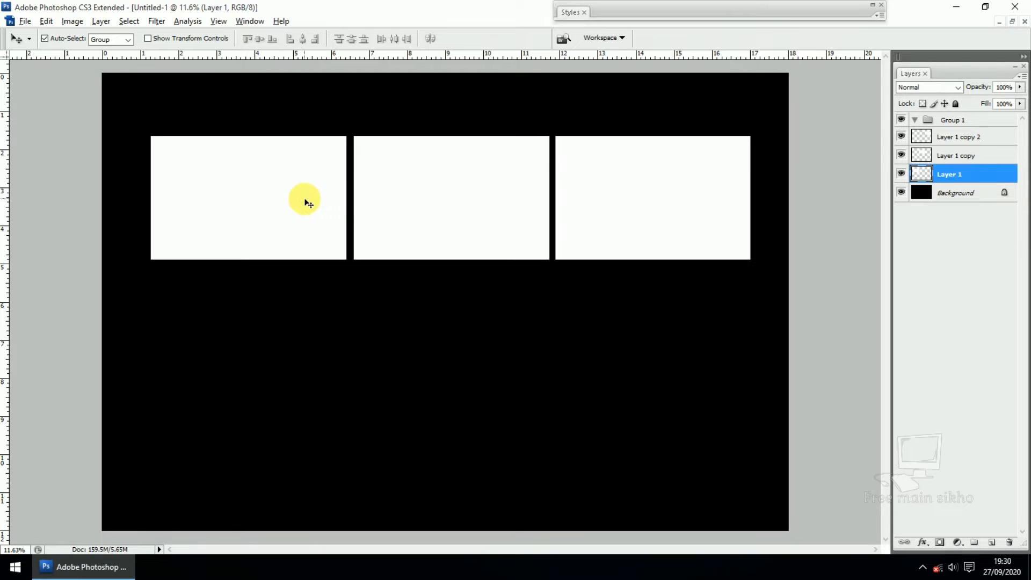
right_click(243, 188)
left_click(280, 211)
right_click(251, 189)
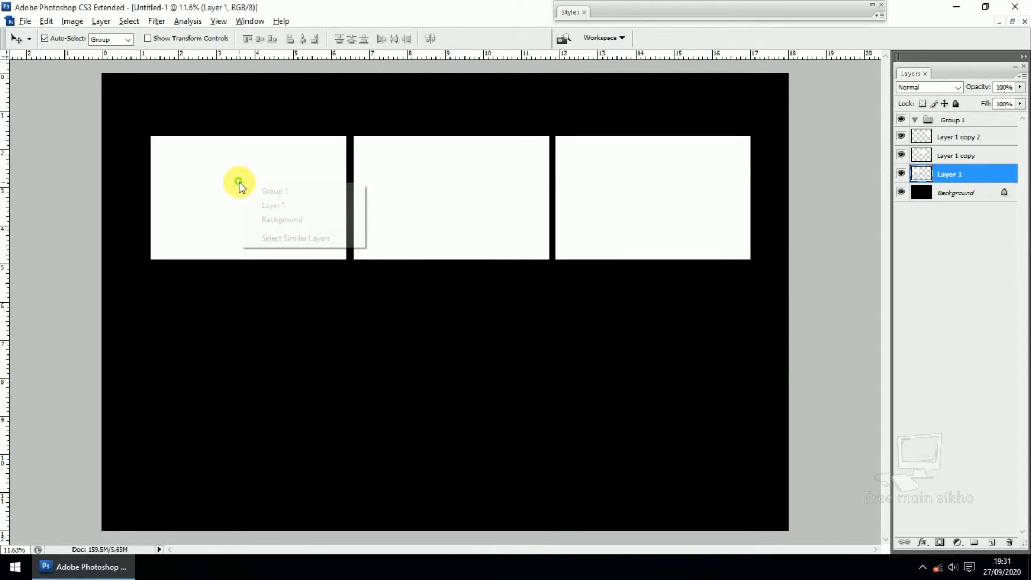
left_click(267, 205)
- Try moving each of the three white rectangles separately, undoing each move
left_click_drag(253, 189, 249, 230)
key("ctrl+z")
left_click_drag(501, 201, 537, 294)
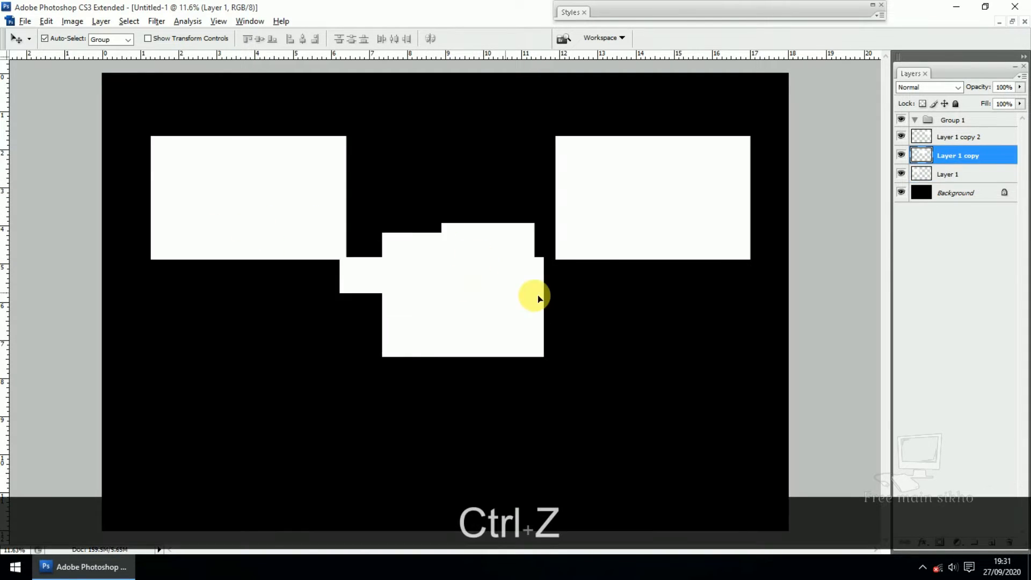
key("ctrl+z")
left_click_drag(650, 216, 656, 265)
key("ctrl+z")
- Pick Layer 1, Layer 1 copy and Layer 1 copy 2 one after another from their rectangles on the canvas
right_click(234, 163)
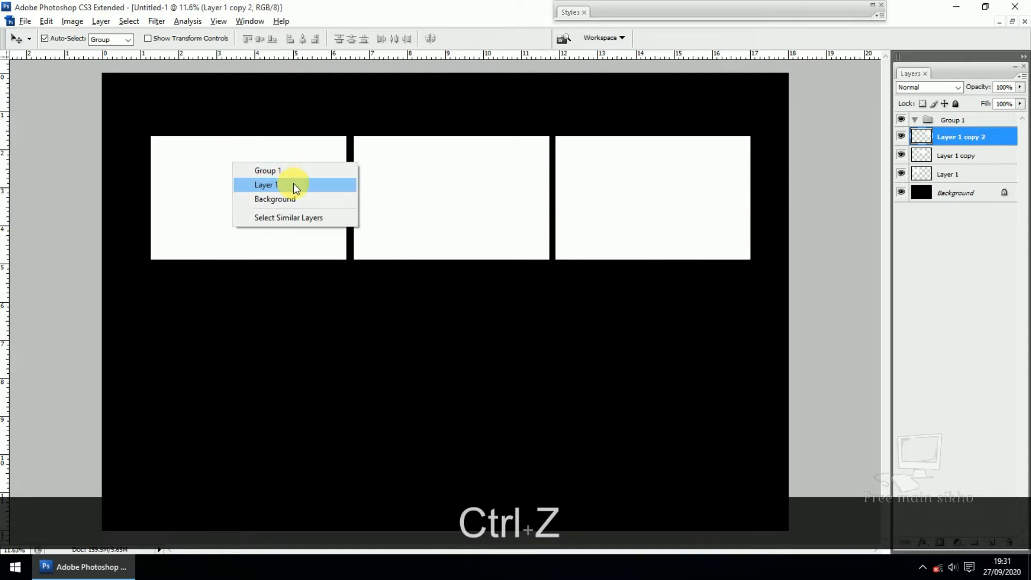
left_click(293, 185)
right_click(444, 187)
left_click(502, 213)
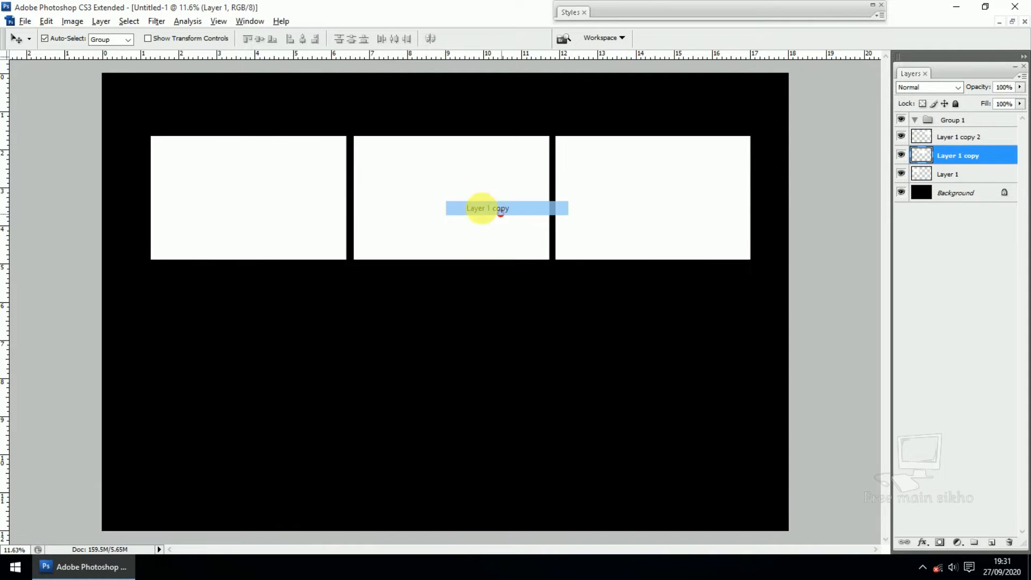
right_click(613, 200)
left_click(663, 224)
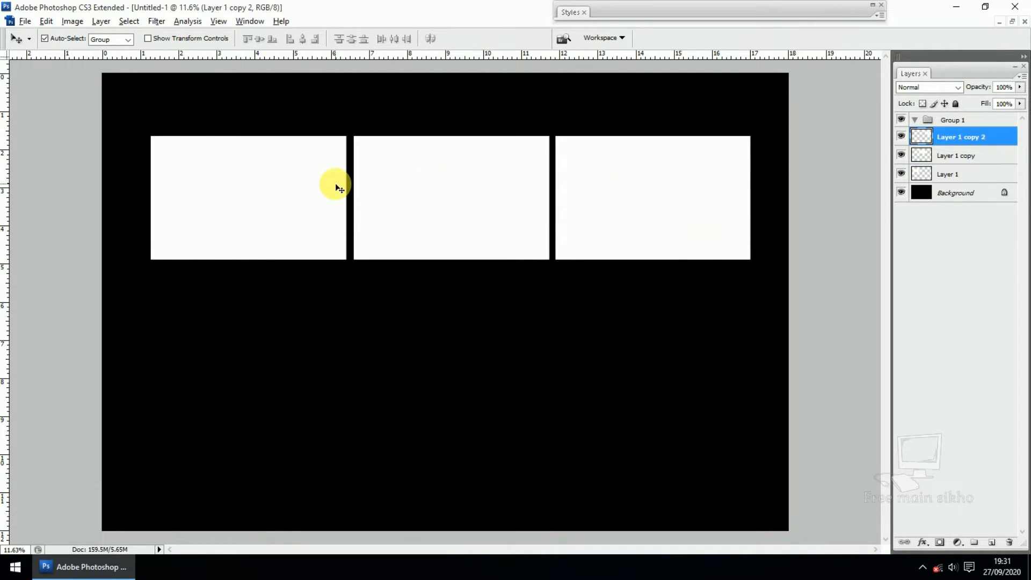
- Try moving only the leftmost white rectangle downward and undo the moves
left_click_drag(286, 181, 266, 237)
key("ctrl+z")
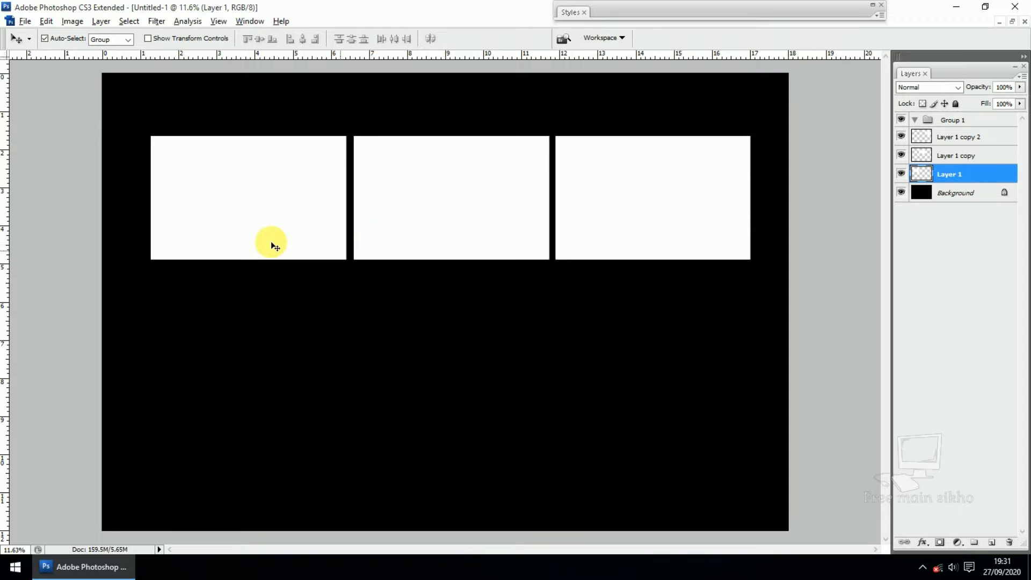
mouse_move(271, 199)
left_mouse_down()
mouse_move(355, 319)
mouse_move(262, 229)
mouse_move(271, 215)
left_mouse_up()
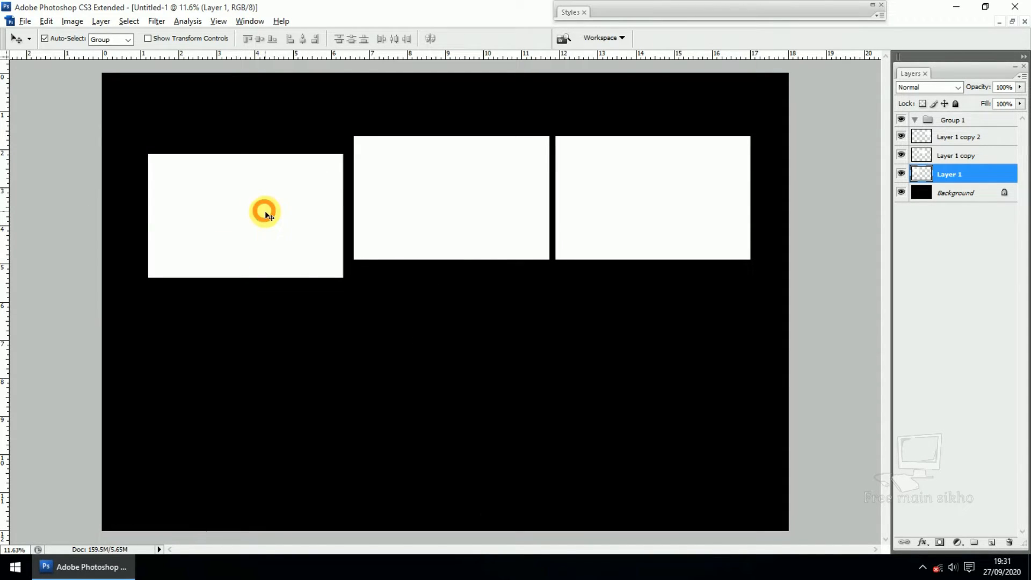
key("ctrl+z")
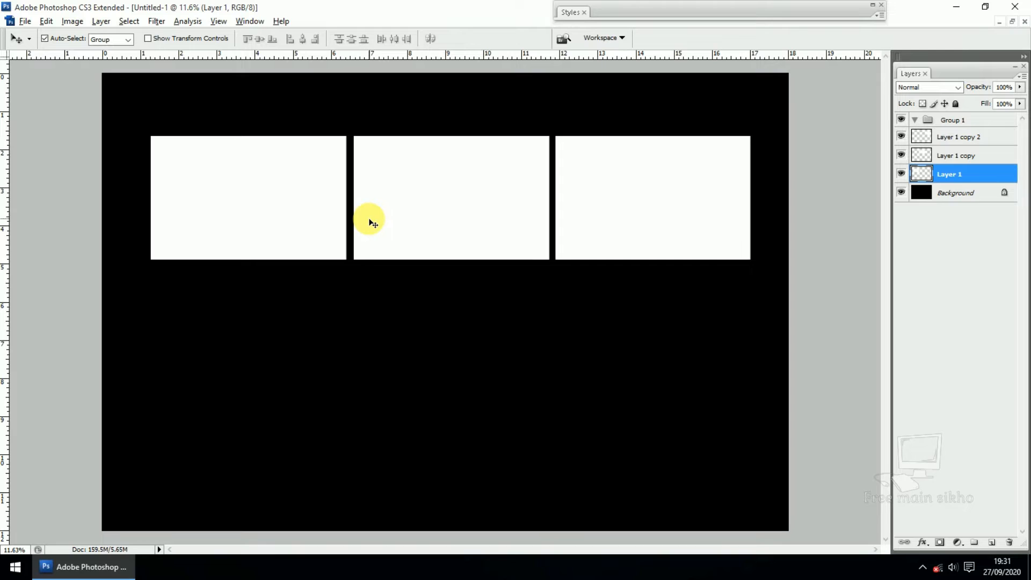
- Select the leftmost rectangle's layer, Layer 1, and move it into Group 1
right_click(228, 193)
left_click(285, 216)
right_click(234, 195)
right_click(246, 180)
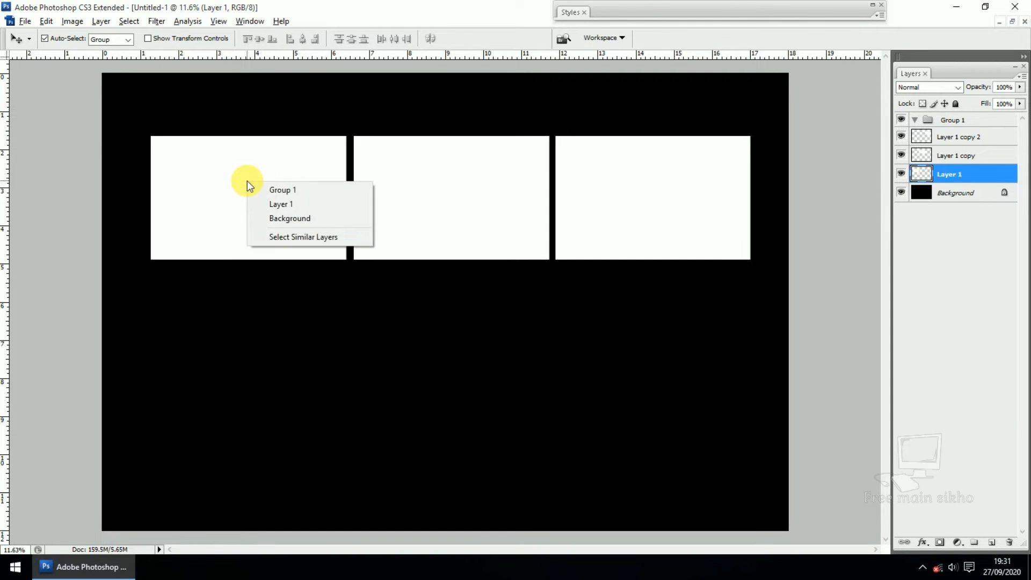
left_click(294, 204)
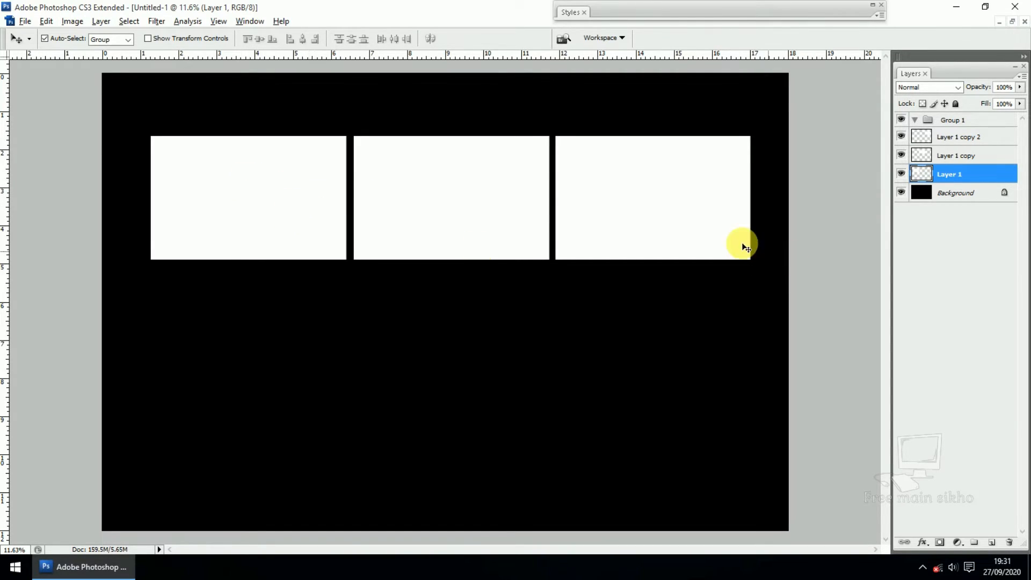
left_click_drag(945, 175, 943, 118)
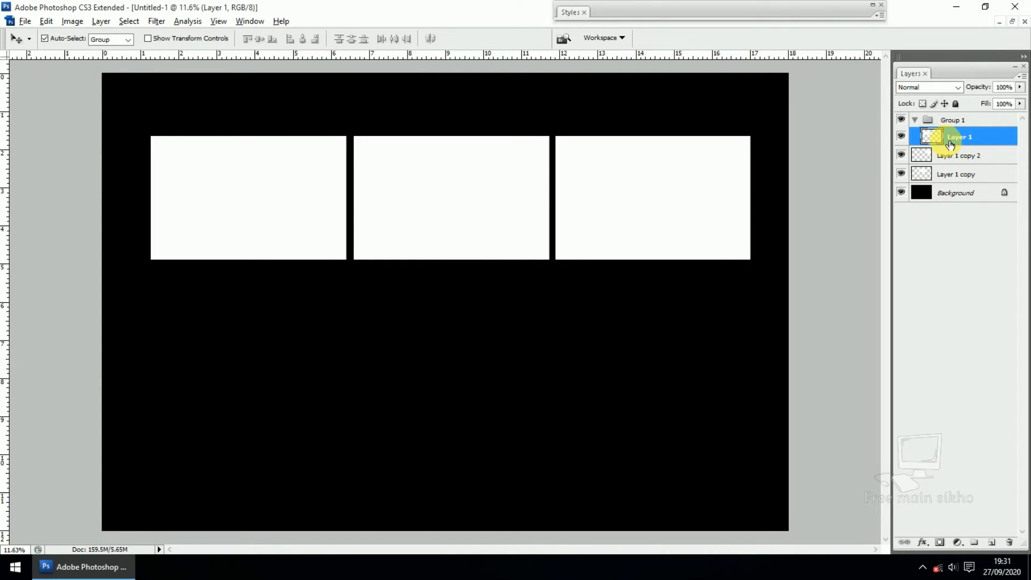
- Move the middle rectangle's layer, Layer 1 copy, into Group 1 and test-move the group, undoing that move
right_click(383, 211)
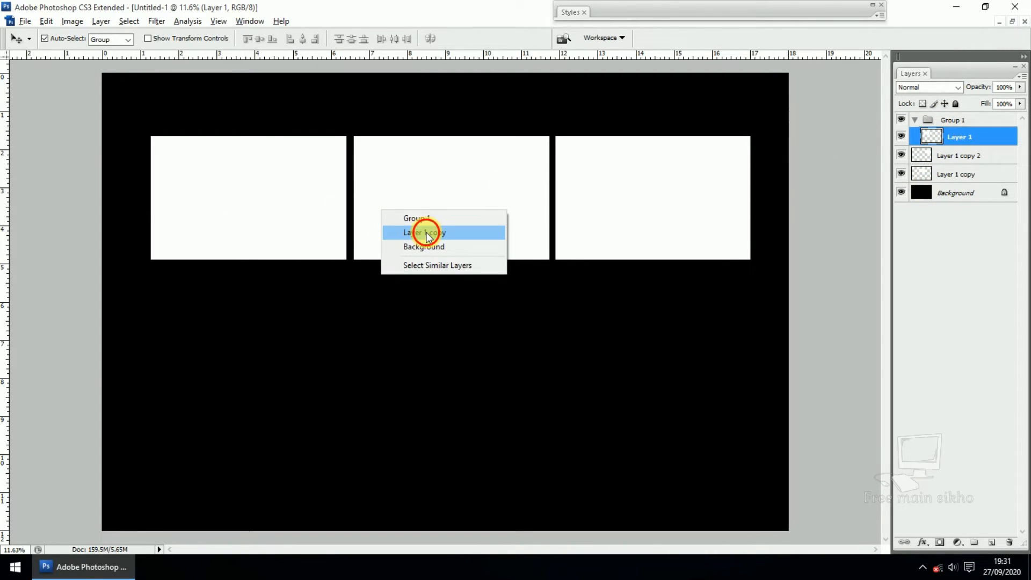
left_click(426, 232)
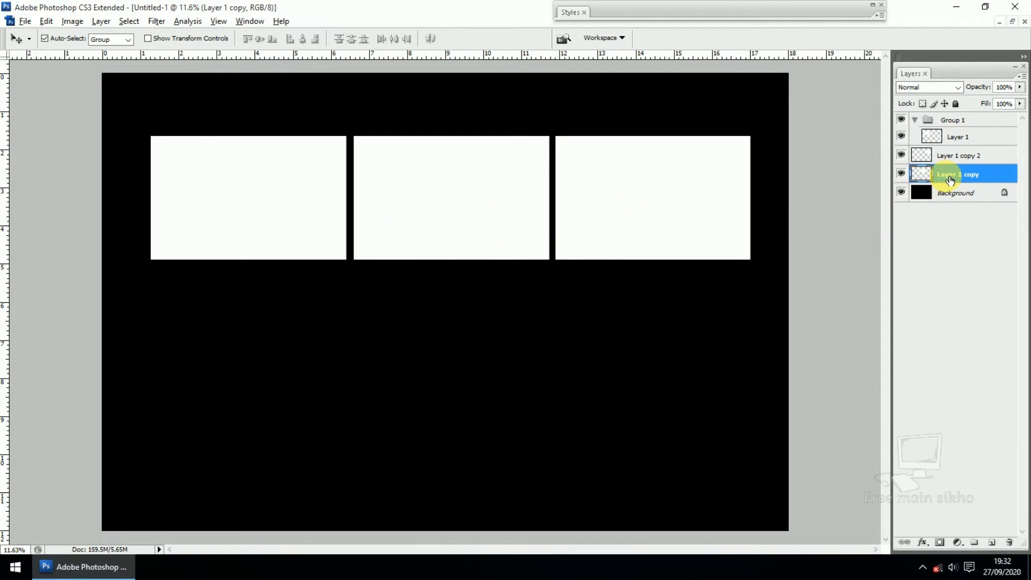
left_click_drag(952, 178, 954, 147)
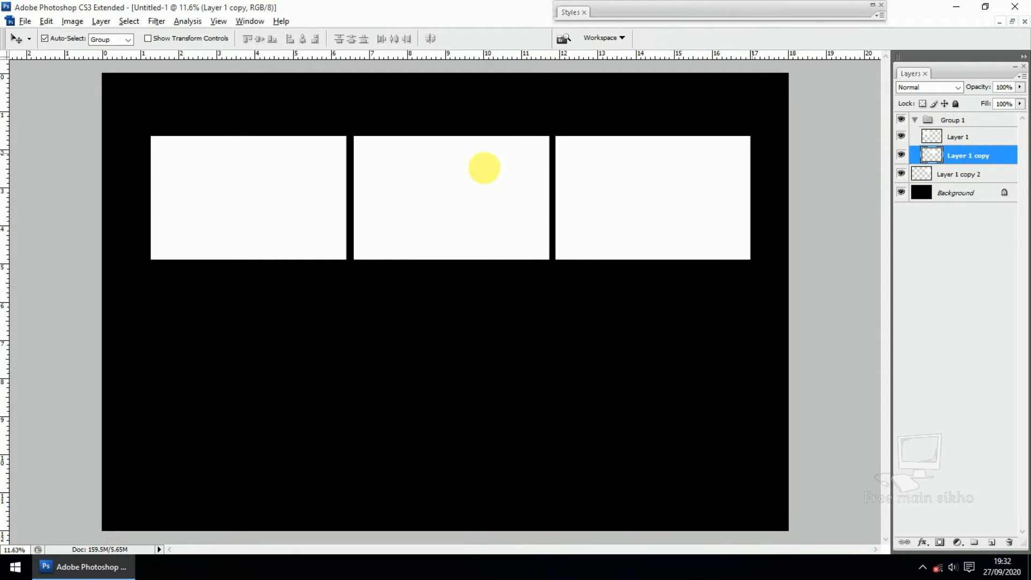
left_click_drag(226, 191, 252, 200)
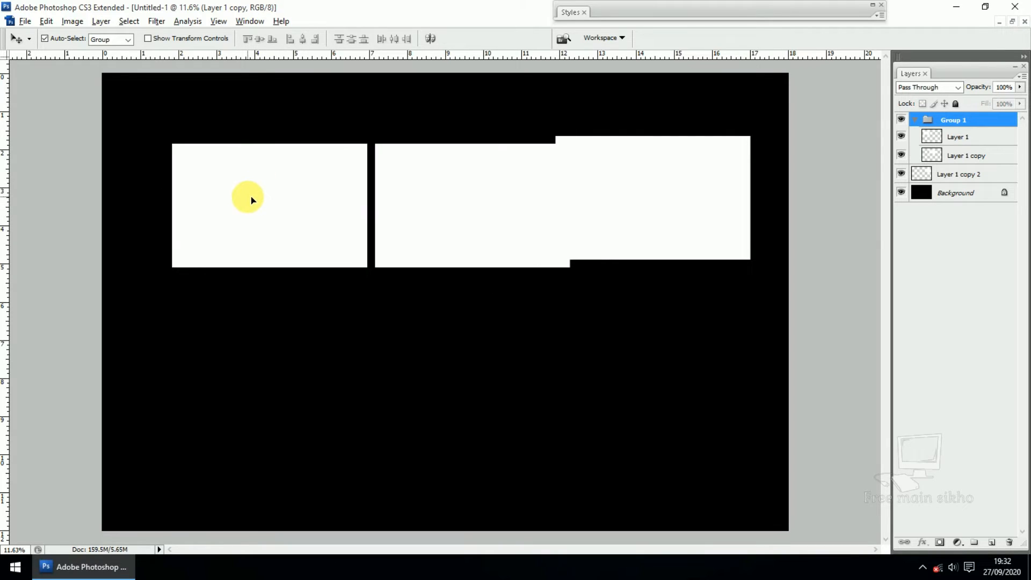
key("ctrl+z")
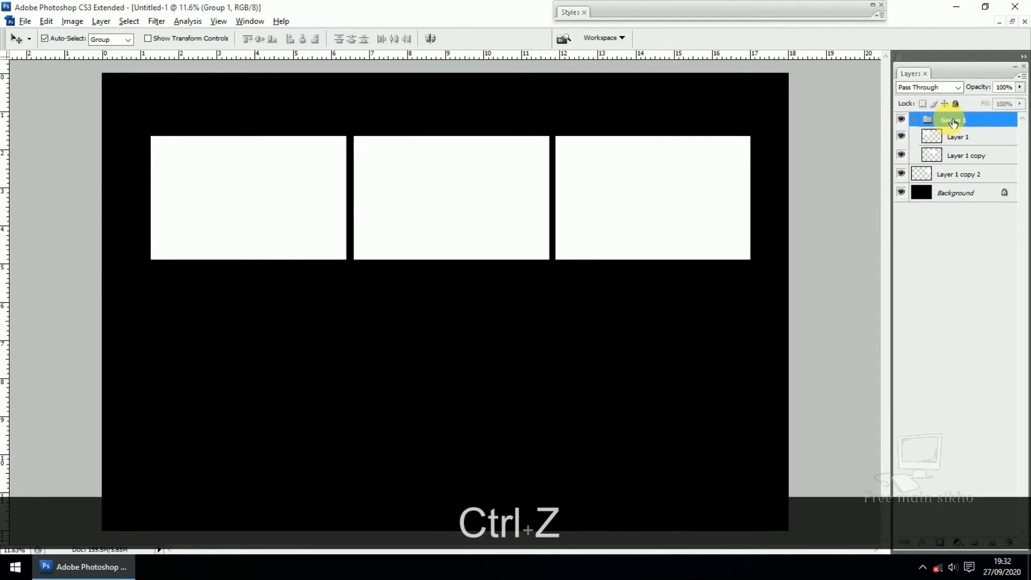
- Move the rightmost rectangle's layer, Layer 1 copy 2, into Group 1 and shift the whole group slightly right and down
right_click(609, 188)
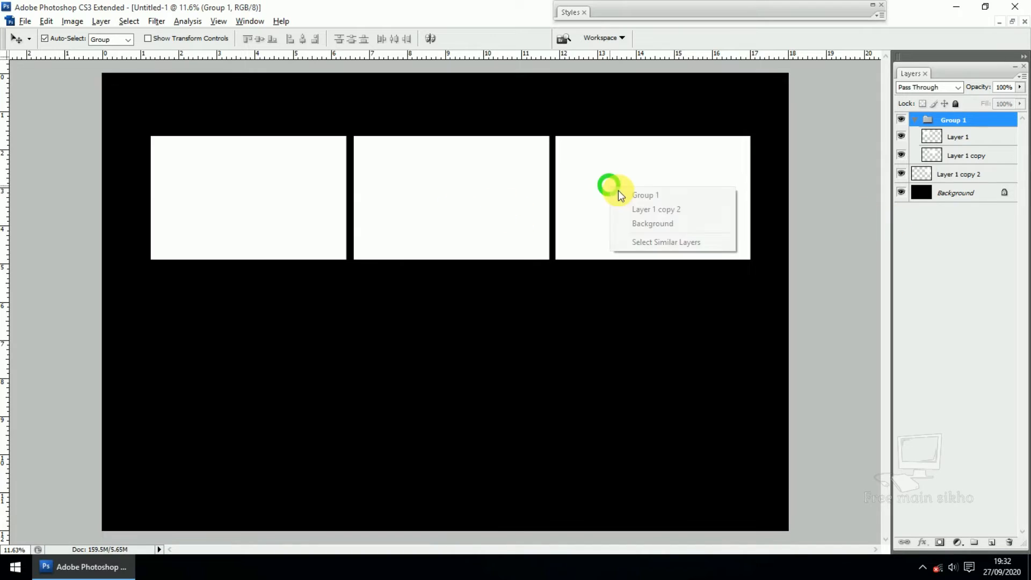
left_click(653, 209)
left_click_drag(958, 180, 957, 136)
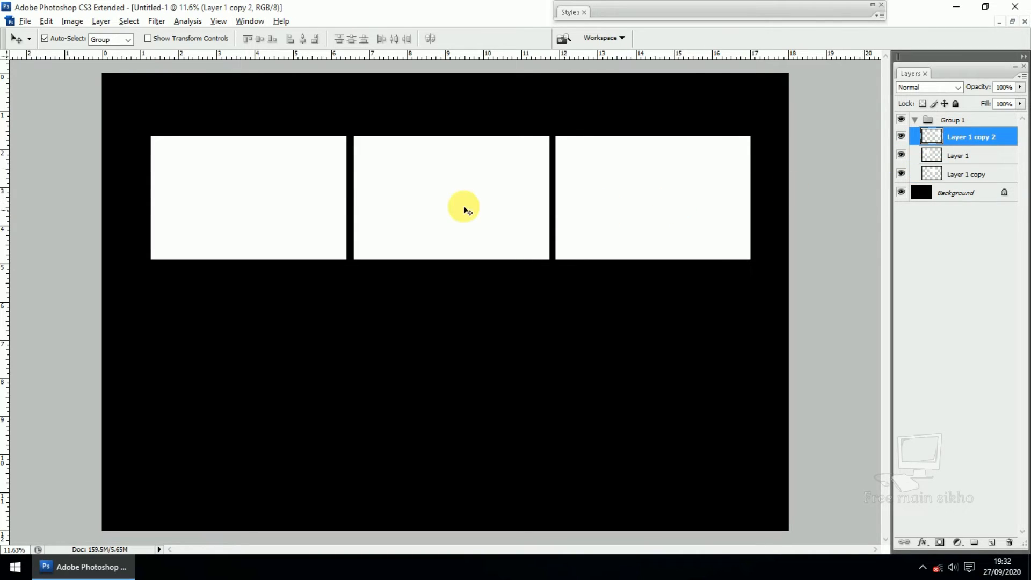
mouse_move(246, 224)
left_mouse_down()
mouse_move(242, 272)
mouse_move(246, 246)
mouse_move(320, 204)
mouse_move(296, 229)
mouse_move(265, 232)
left_mouse_up()
- Change the screen mode to show Untitled-1 in its own floating window, fitted to the screen
key("ctrl+KP_0")
key("v")
key("f")
key("f")
key("f")
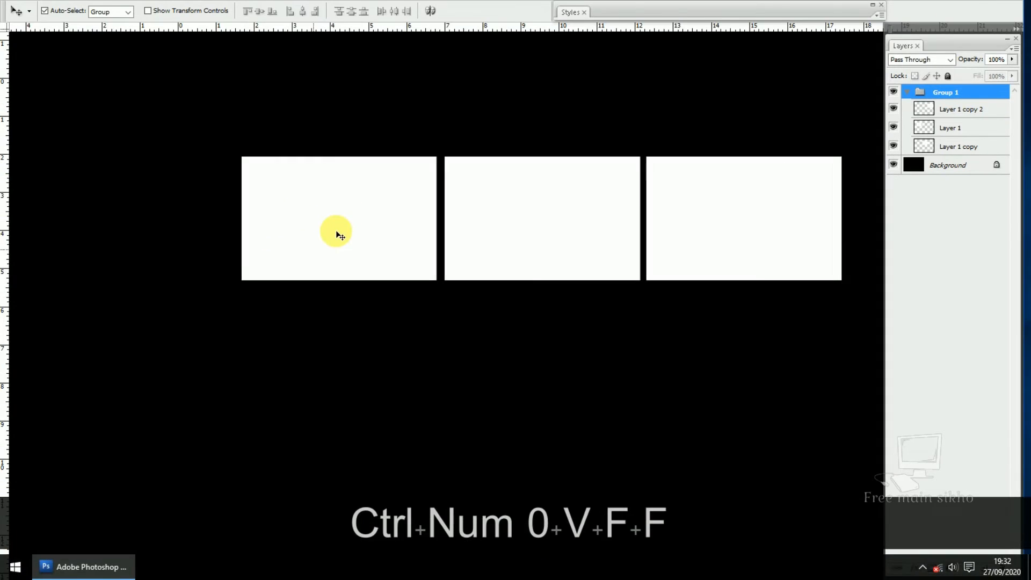
key("ctrl+KP_0")
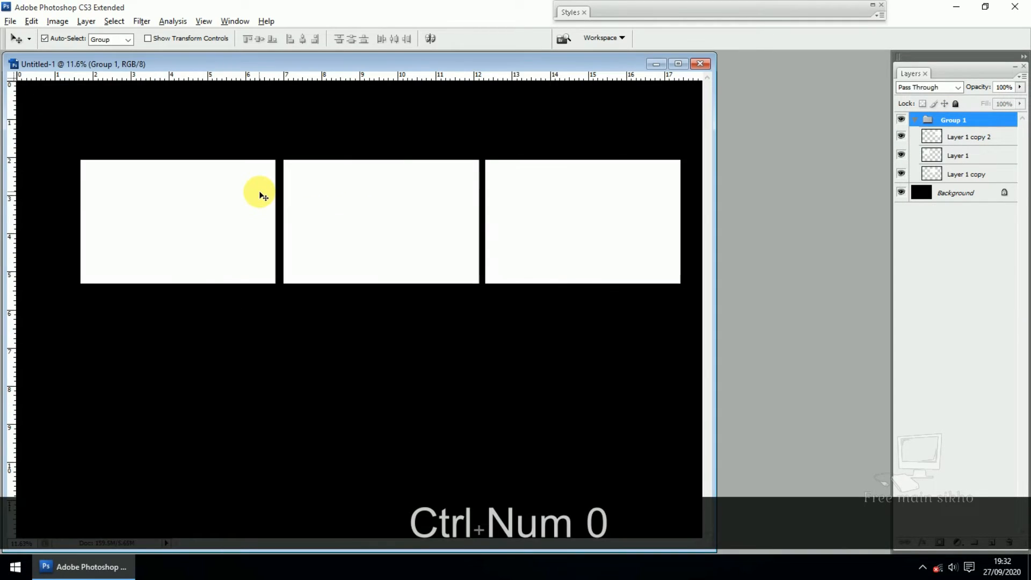
key("ctrl")
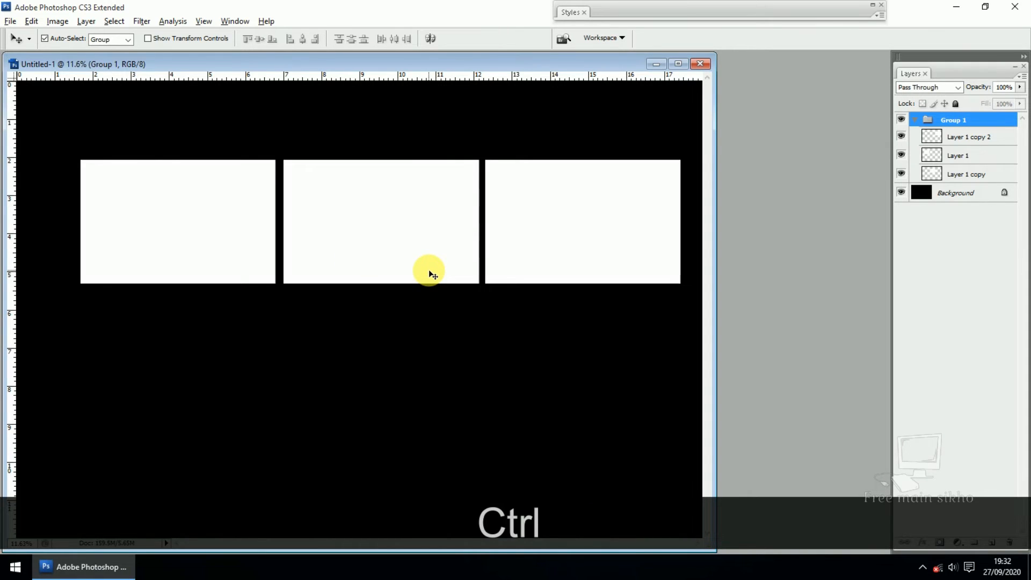
- Create a second blank white document and move its window so that both documents are visible
key("ctrl+n")
left_click(635, 143)
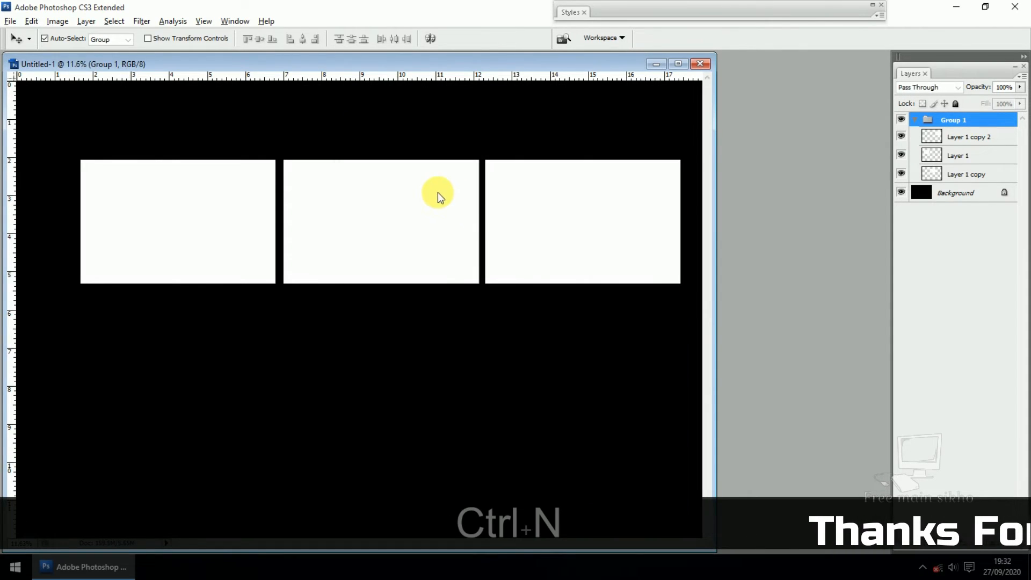
left_click_drag(267, 75, 621, 168)
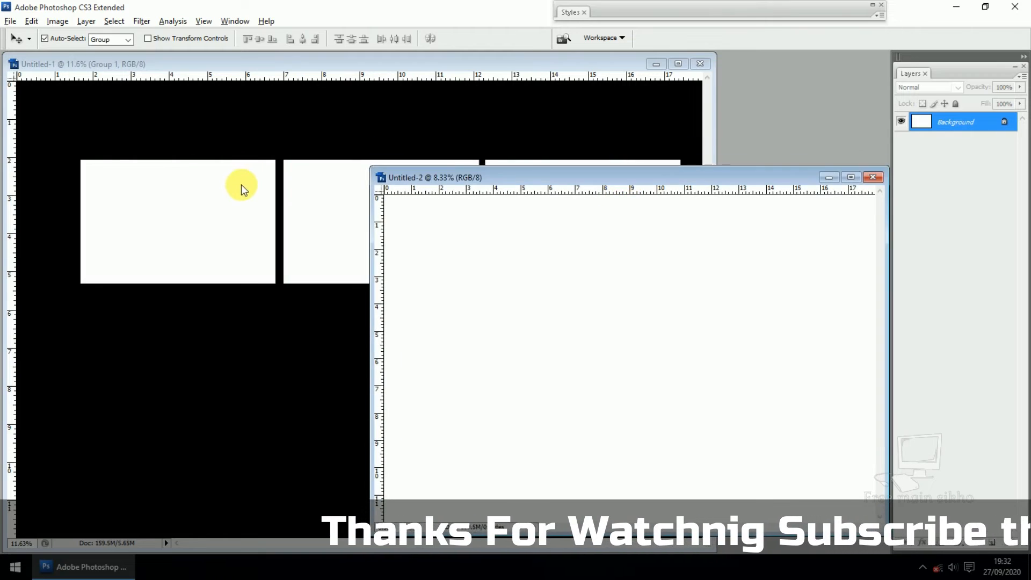
- Ungroup the layers of Group 1 in Untitled-1
left_click(241, 184)
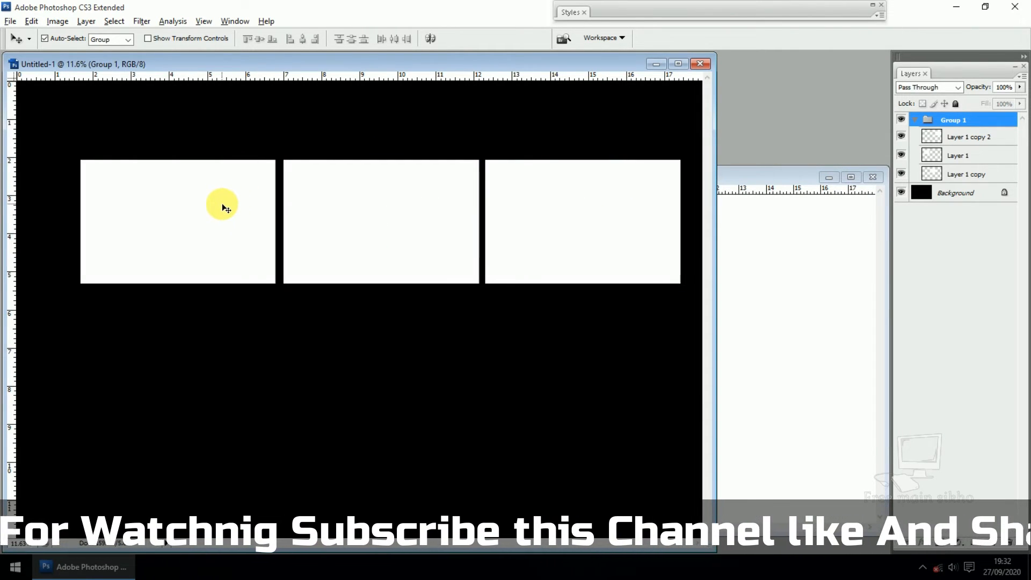
right_click(964, 120)
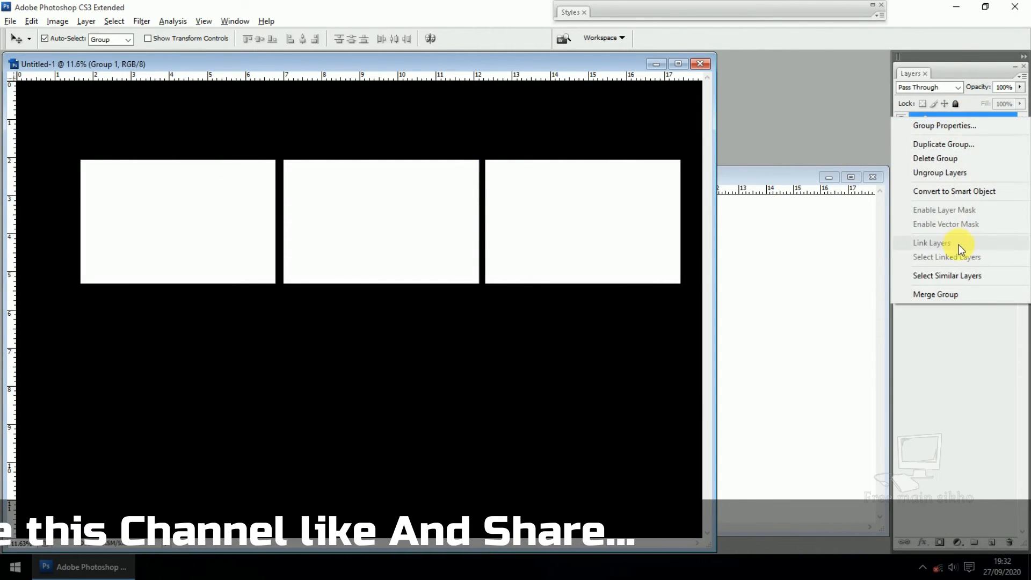
left_click(946, 173)
- Move the Untitled-2 window slightly down and invert its white background to black
left_click(778, 285)
left_click_drag(626, 186, 620, 214)
key("ctrl+i")
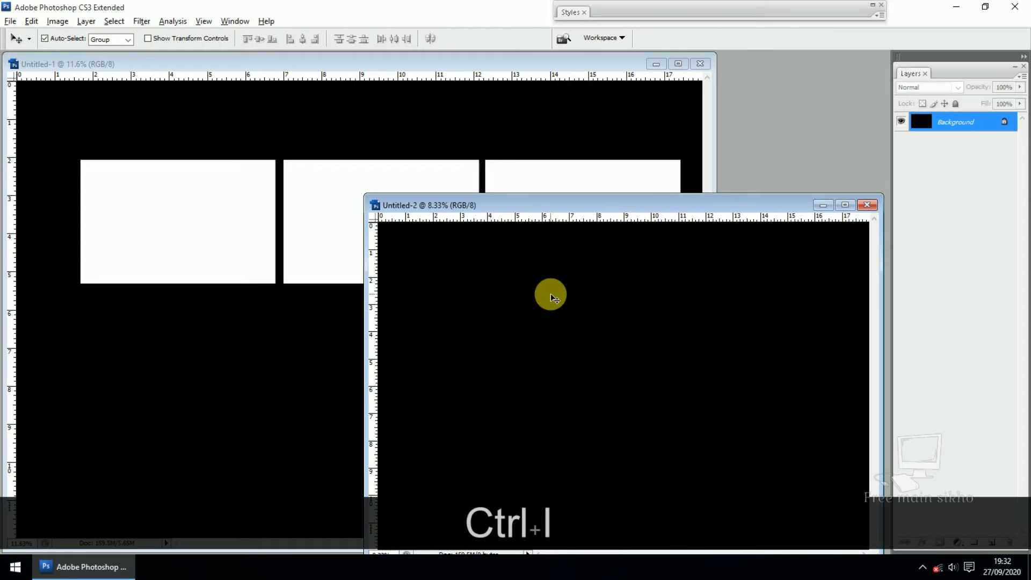
- Try copying only the leftmost rectangle into Untitled-2, and undo both the copying and the ungrouping in Untitled-1
left_click(317, 223)
left_click_drag(271, 224, 736, 322)
key("ctrl+z")
right_click(235, 230)
left_click(267, 234)
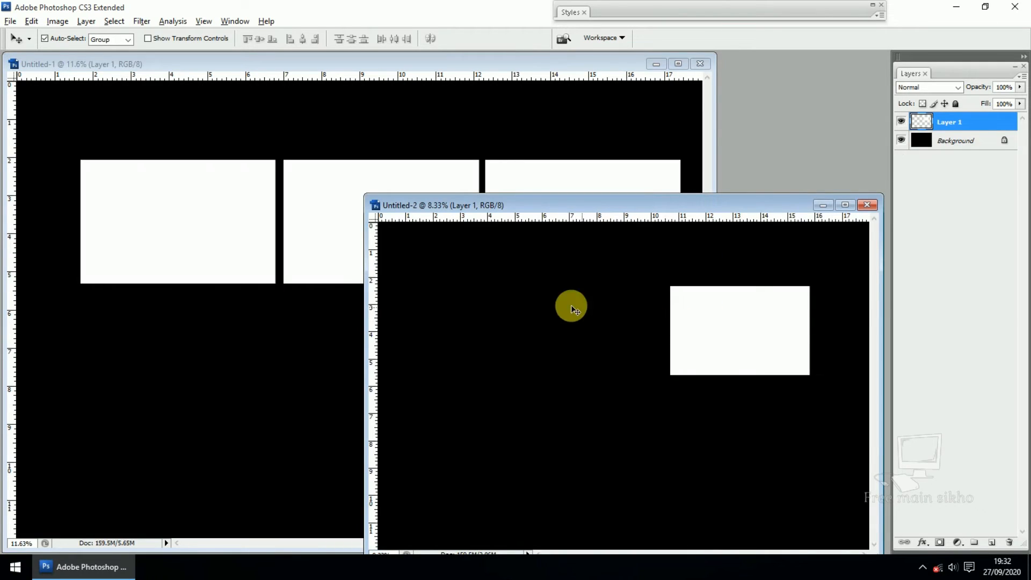
key("ctrl+z")
left_click(269, 214)
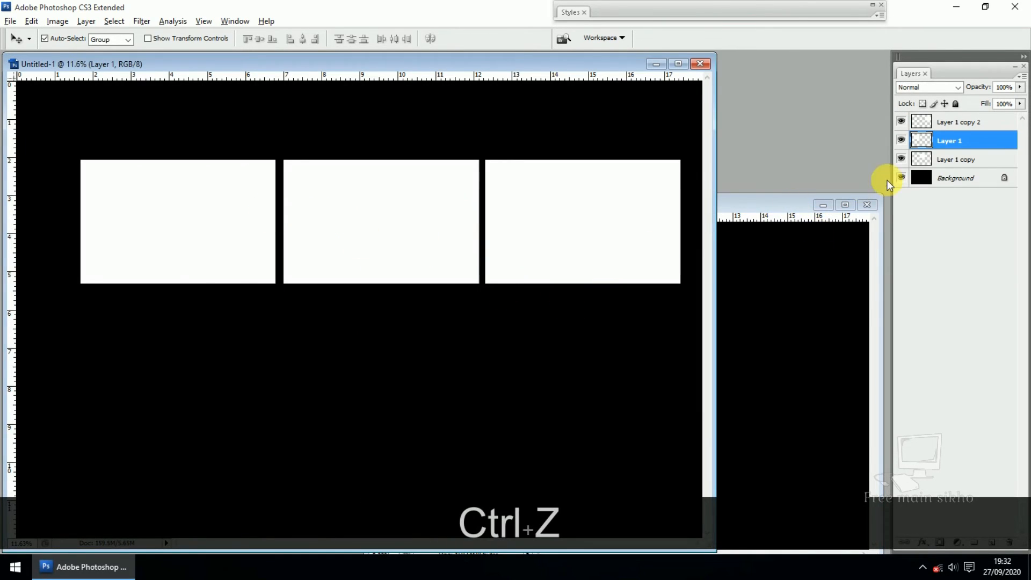
key("ctrl+alt+z")
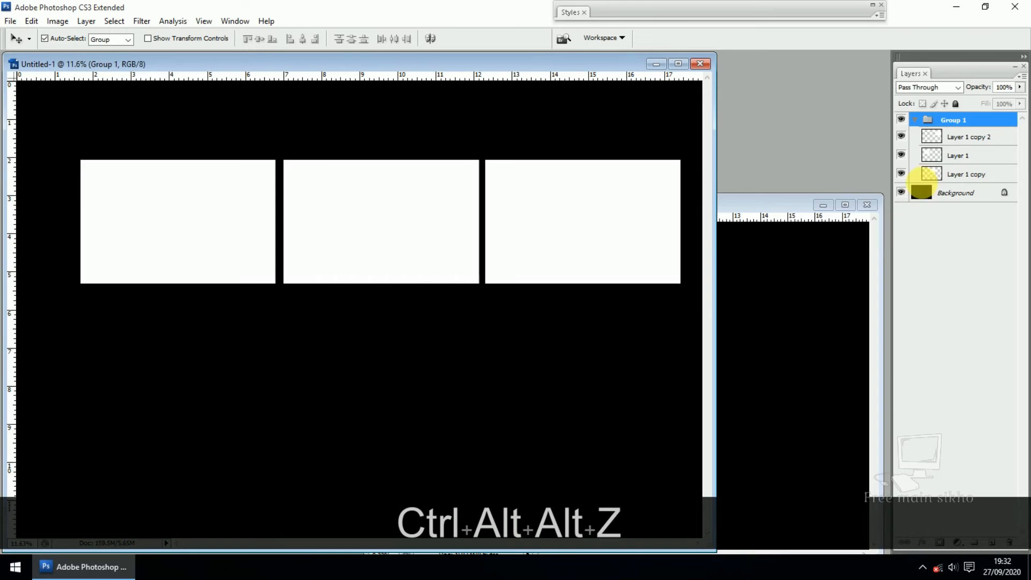
- Copy Group 1 from Untitled-1 into Untitled-2 and position its three rectangles as a row near the top of the black canvas
left_click_drag(240, 200, 731, 285)
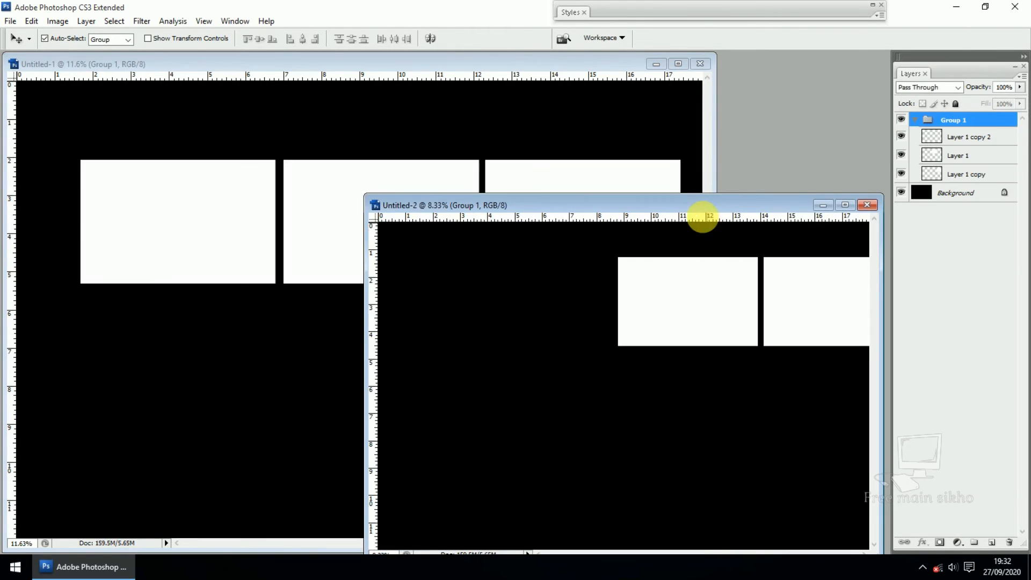
left_click_drag(693, 205, 559, 131)
left_click_drag(688, 244, 511, 243)
left_click_drag(541, 132, 494, 171)
key("ctrl+KP_0")
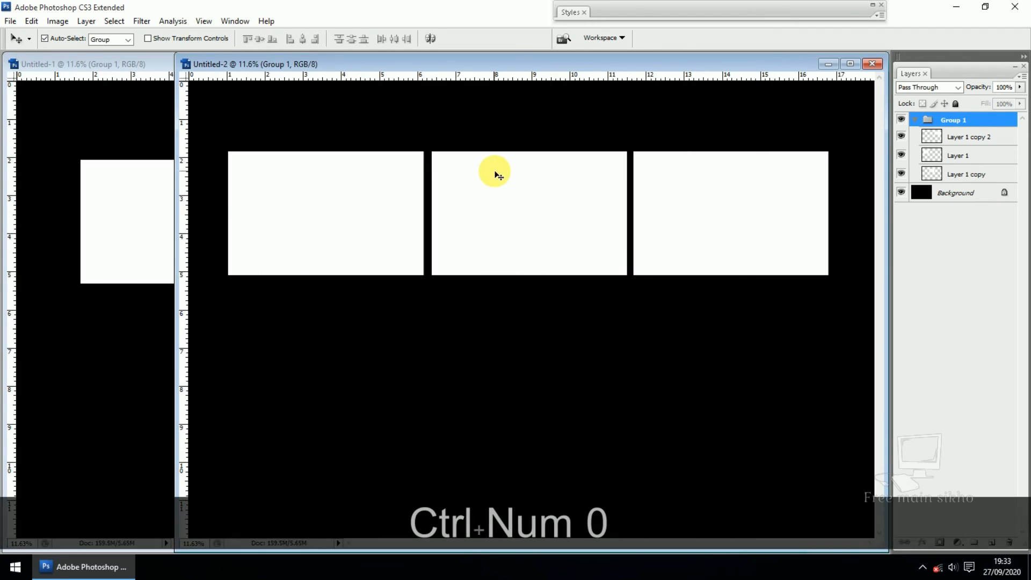